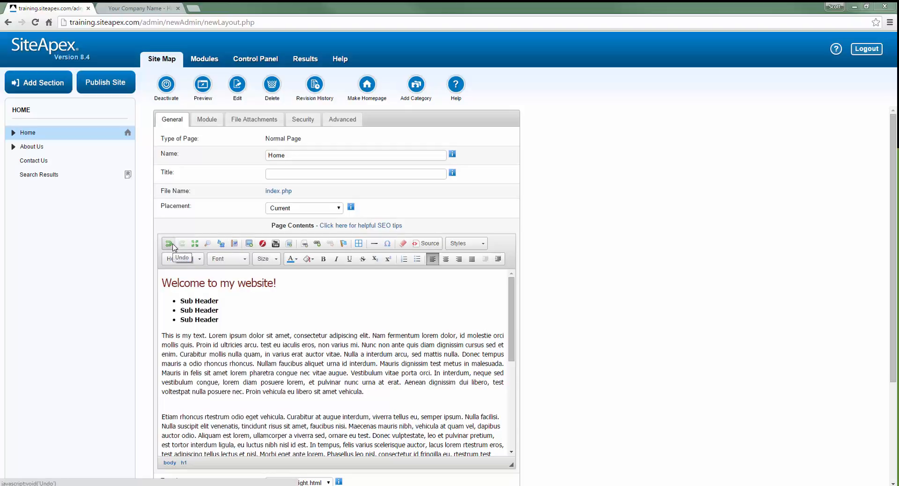
Undo the last edit in the Home page contents and redo it
left_click(165, 282)
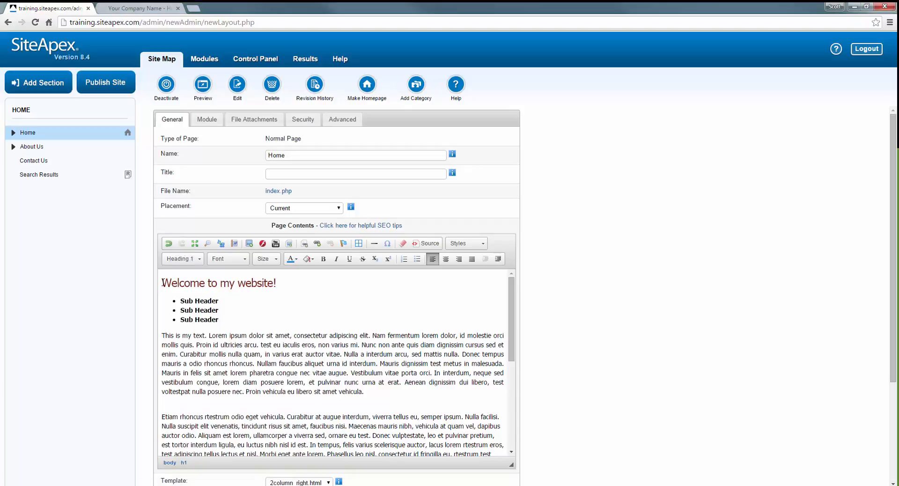
left_click(169, 244)
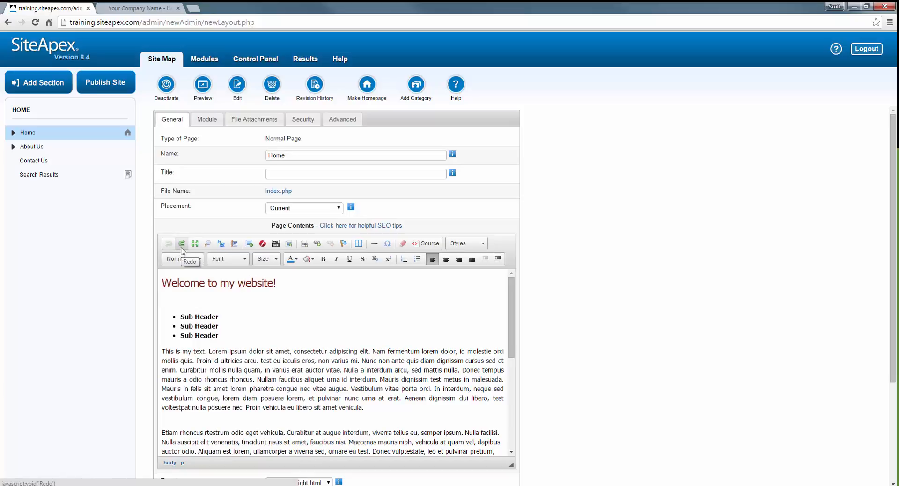
left_click(182, 244)
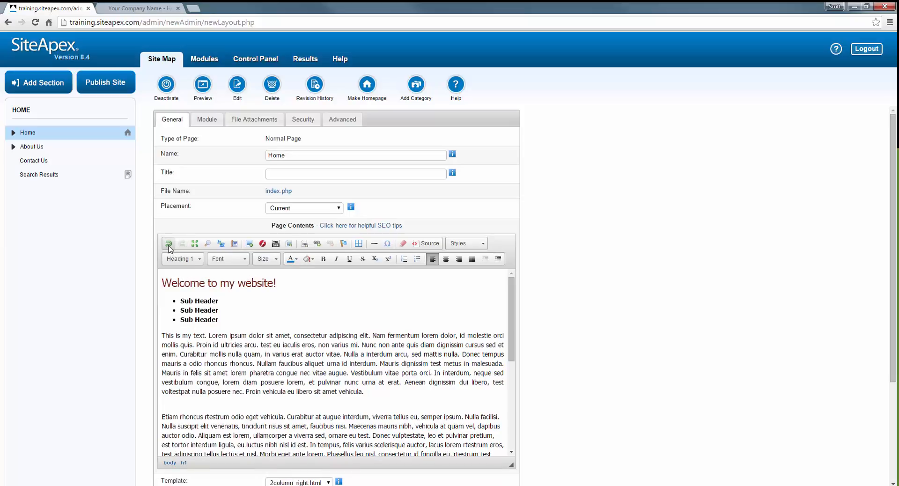
View the page contents in the maximized editor and restore the editor to its normal size
left_click(195, 244)
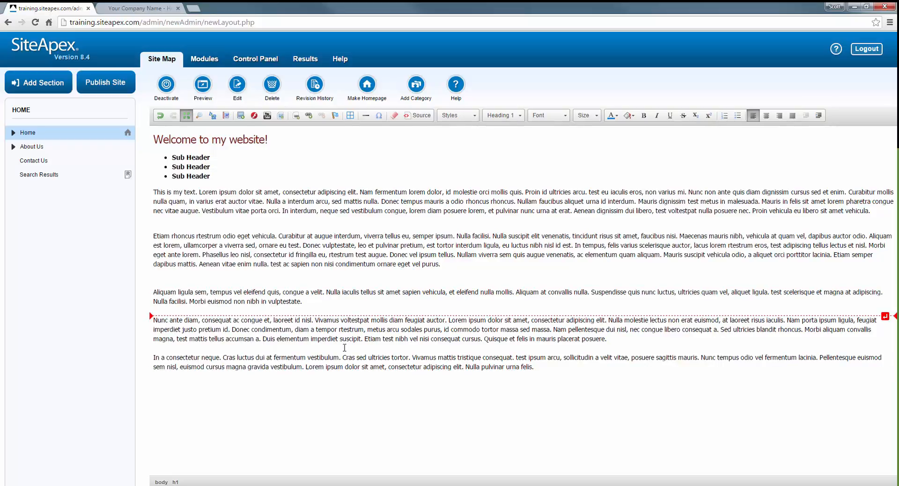
left_click(186, 119)
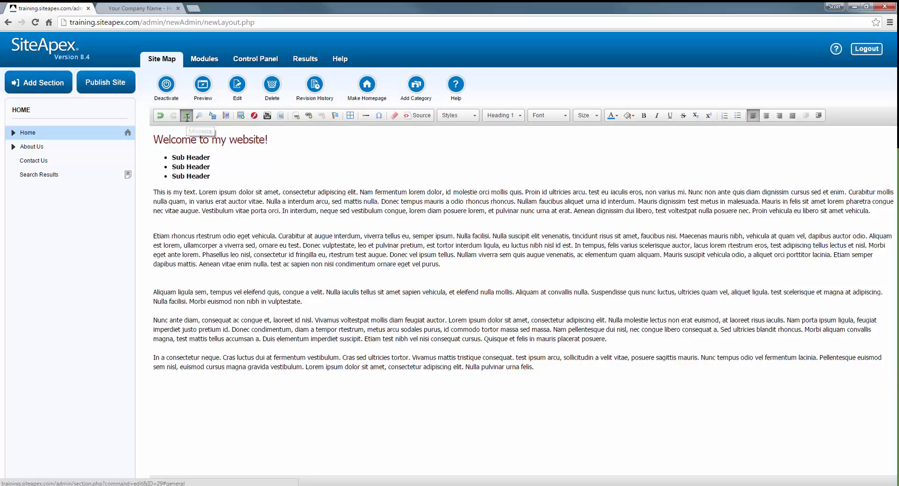
scroll(571, 300, "down", 1)
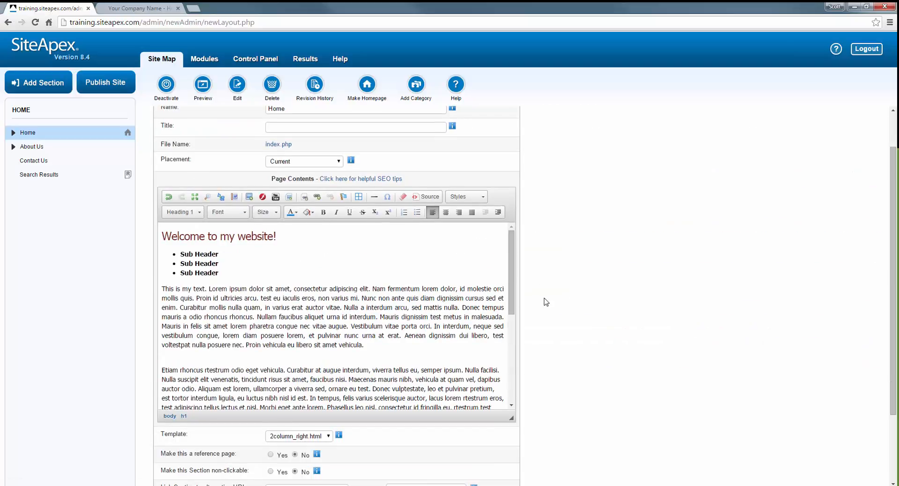
Examine the Find options and the Replace options for the page contents, closing the dialog without entering any text
left_click(206, 197)
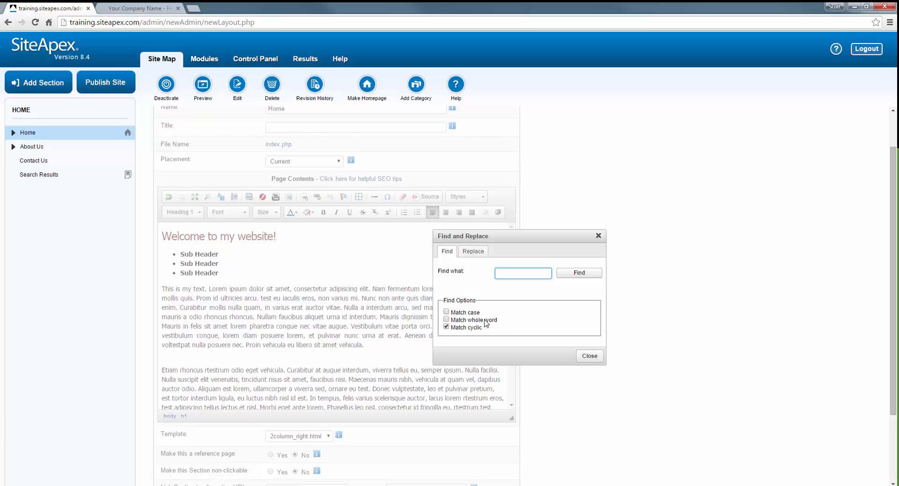
left_click(589, 356)
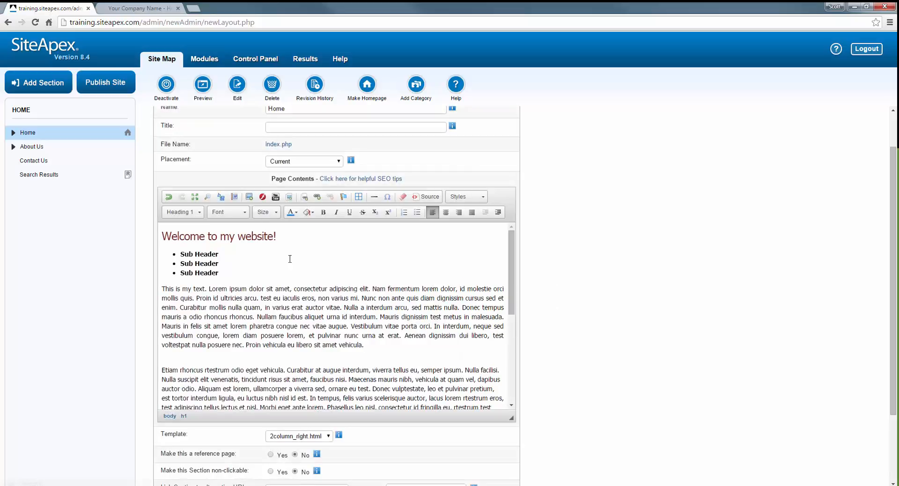
left_click(221, 197)
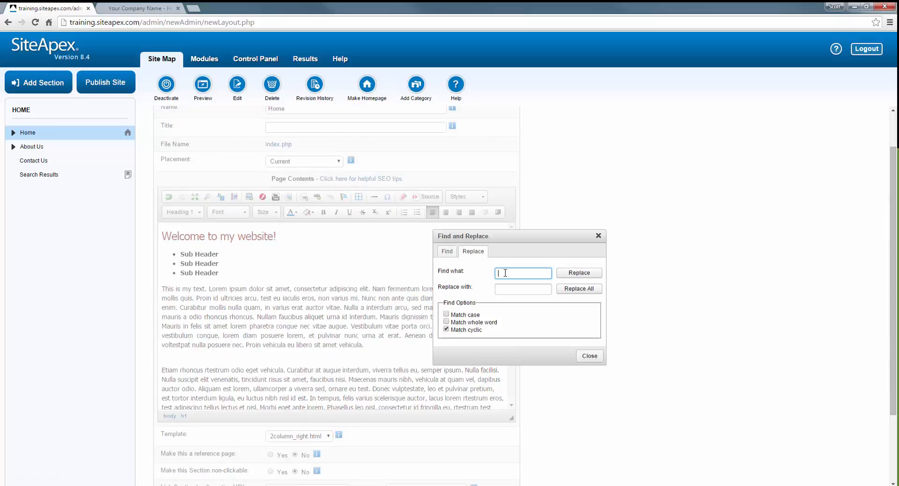
left_click(509, 289)
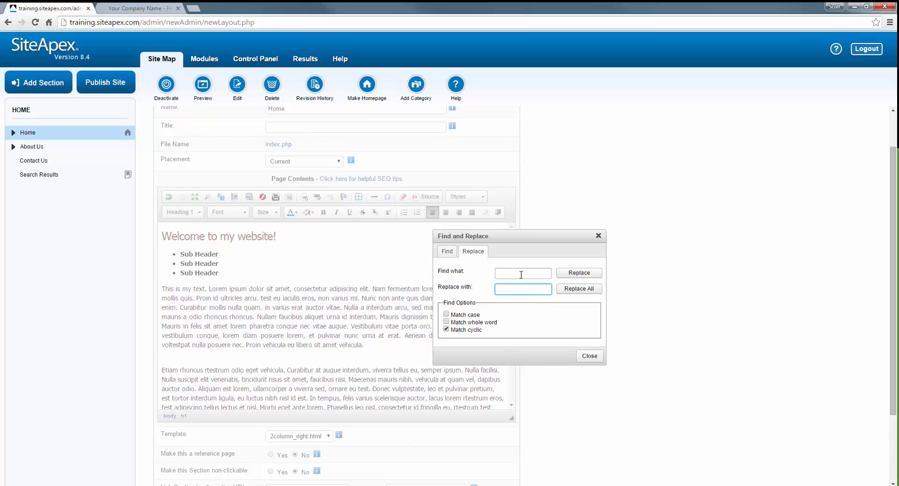
left_click(522, 275)
left_click(511, 289)
left_click(500, 274)
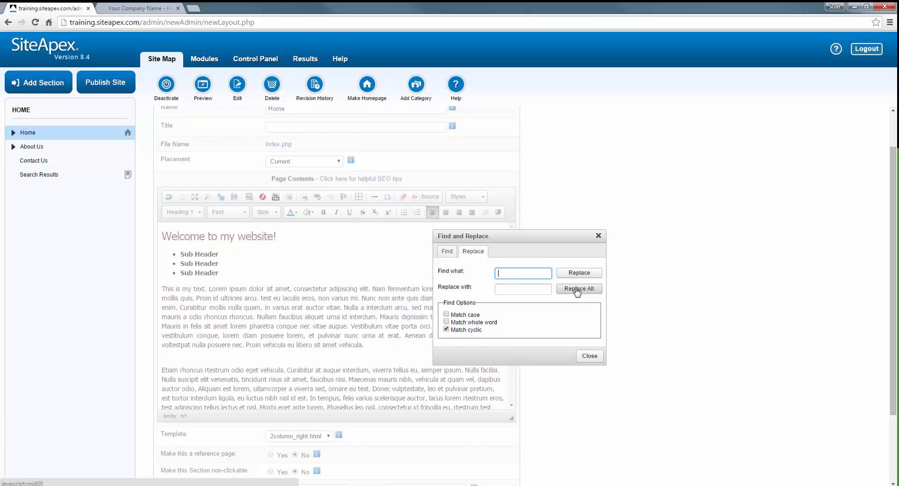
left_click(589, 357)
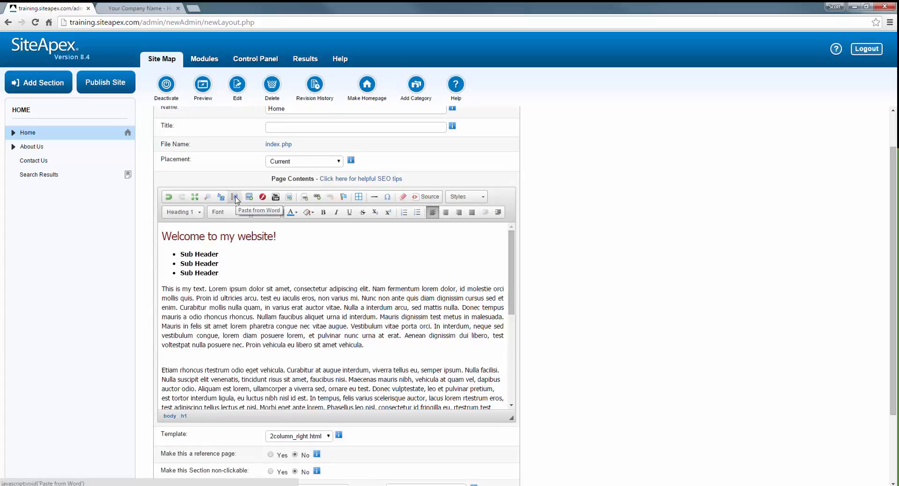
Examine the Paste from Word dialog and close it without pasting any content
left_click(235, 197)
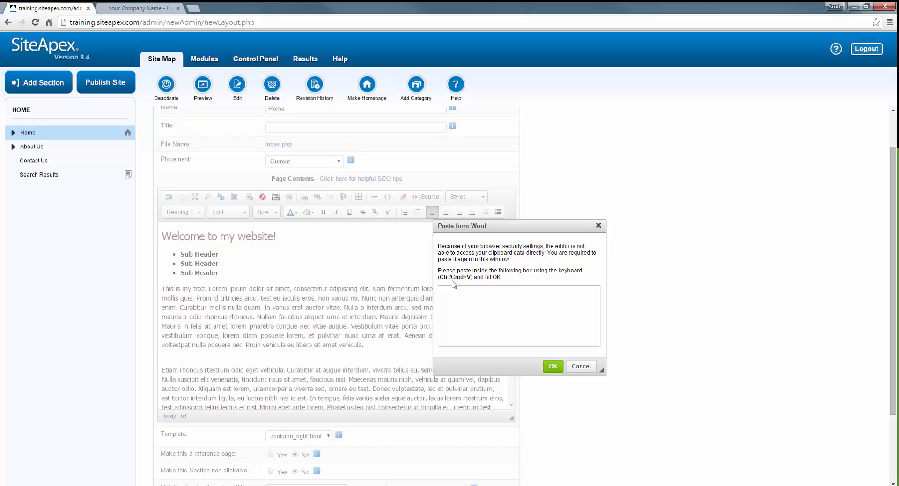
left_click_drag(451, 277, 471, 277)
left_click(536, 344)
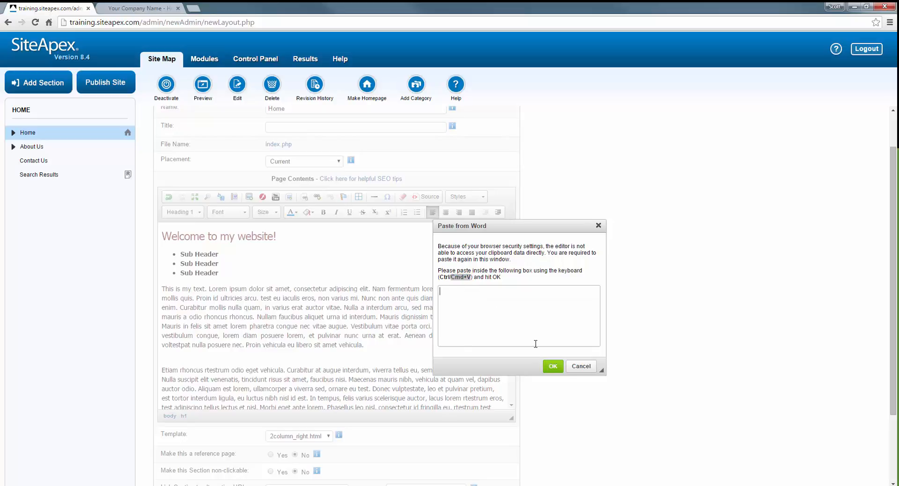
left_click(555, 366)
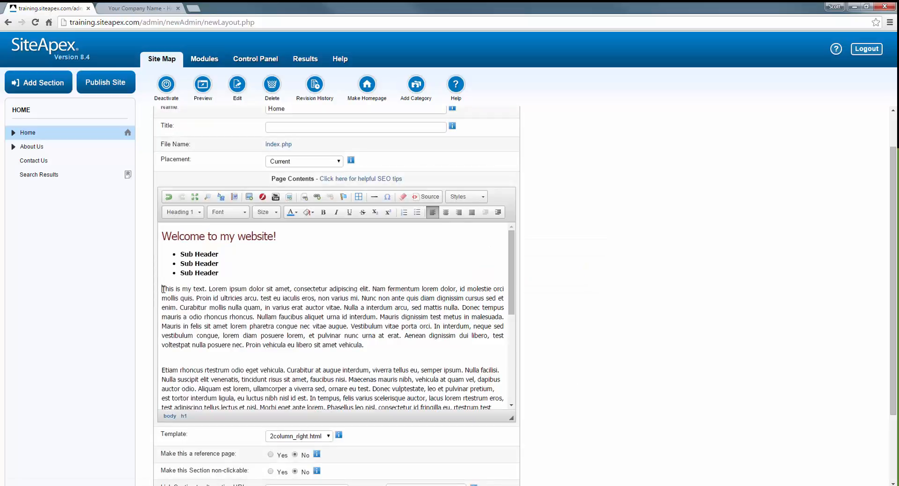
Place the cursor before "This is my text." and examine the Image Properties for inserting a picture, without adding one
left_click(163, 289)
left_click(163, 236)
left_click(162, 289)
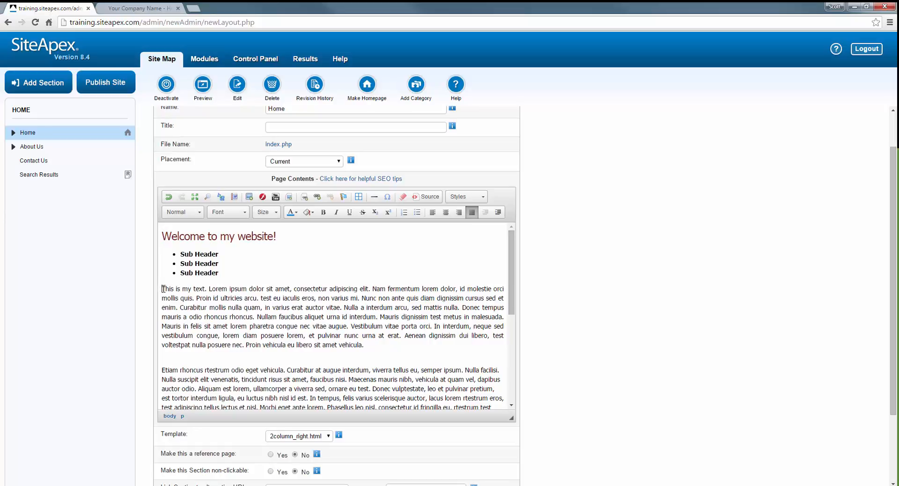
left_click(249, 197)
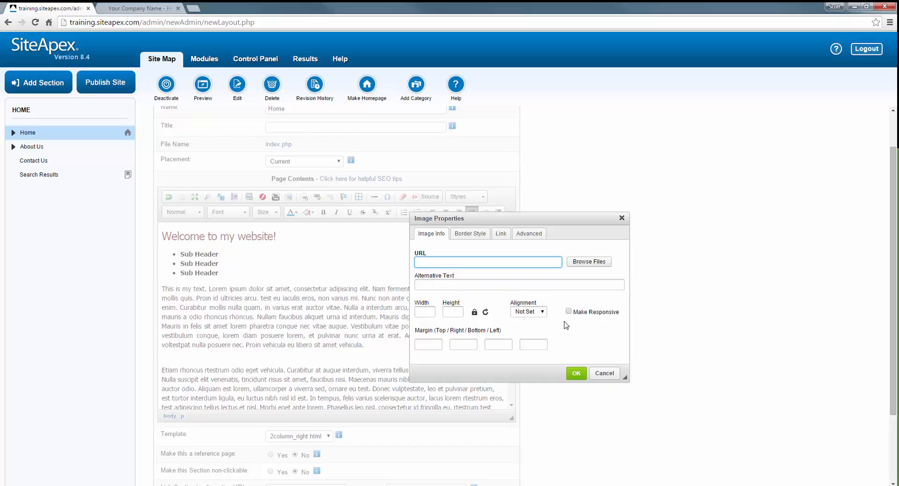
left_click(604, 373)
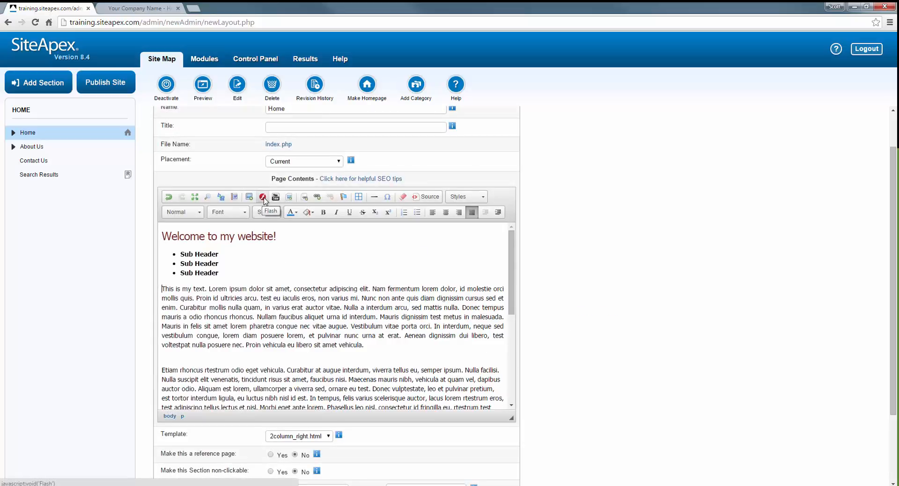
Add an empty paragraph below the Sub Header bullet list
left_click(223, 274)
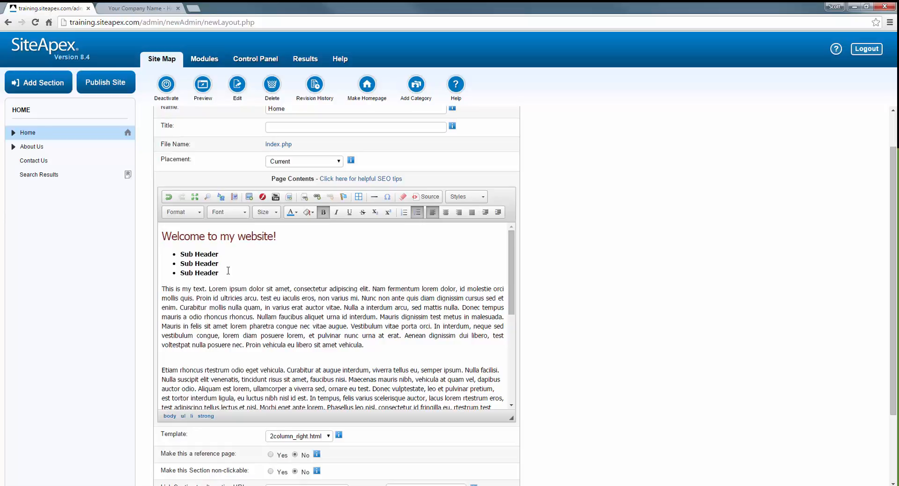
key("Return")
key("Return")
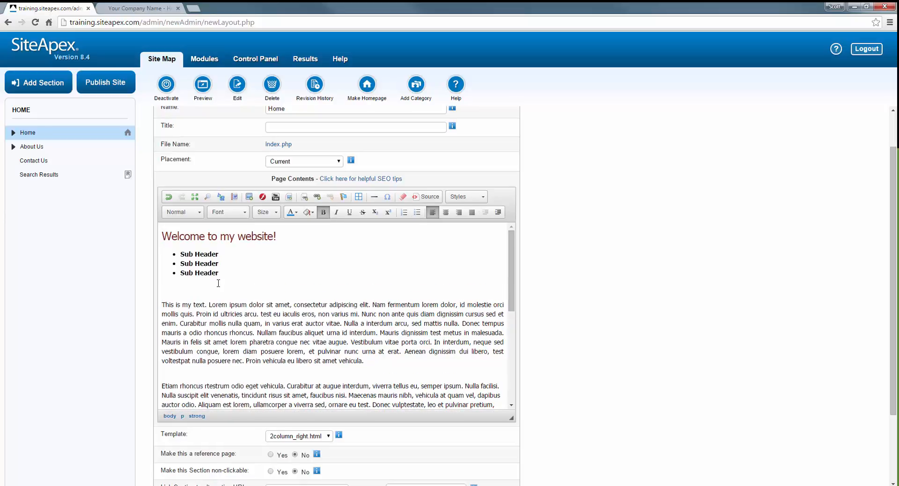
Examine the Flash Properties for inserting a Flash file, without adding one
left_click(263, 197)
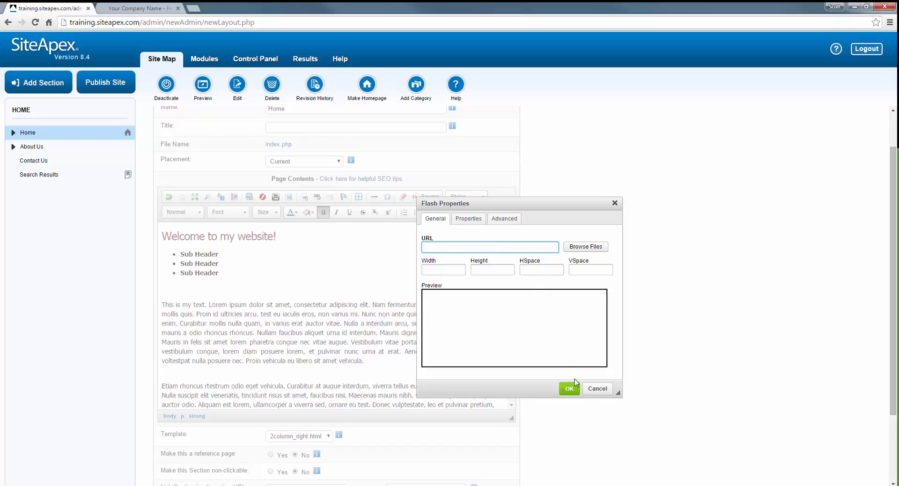
left_click(592, 389)
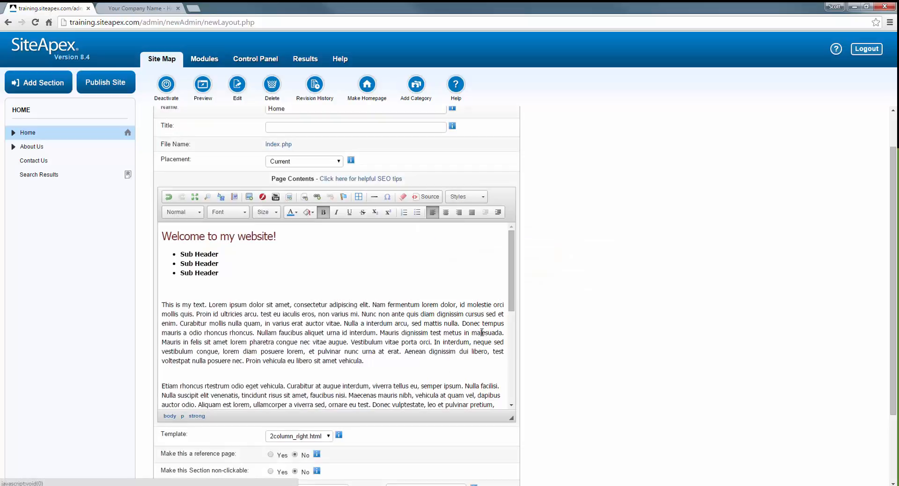
Try the YouTube embed options in the empty paragraph with suggested videos off and Make Responsive on, and discard the changes
left_click(193, 283)
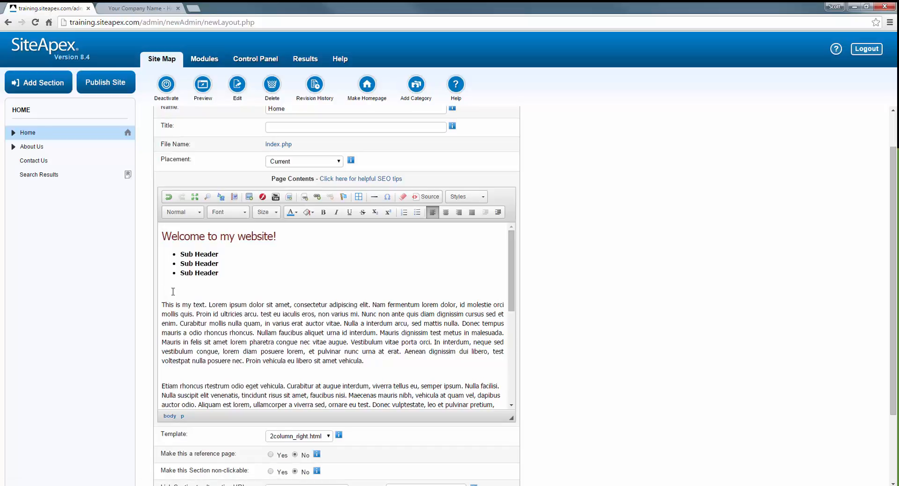
left_click(276, 197)
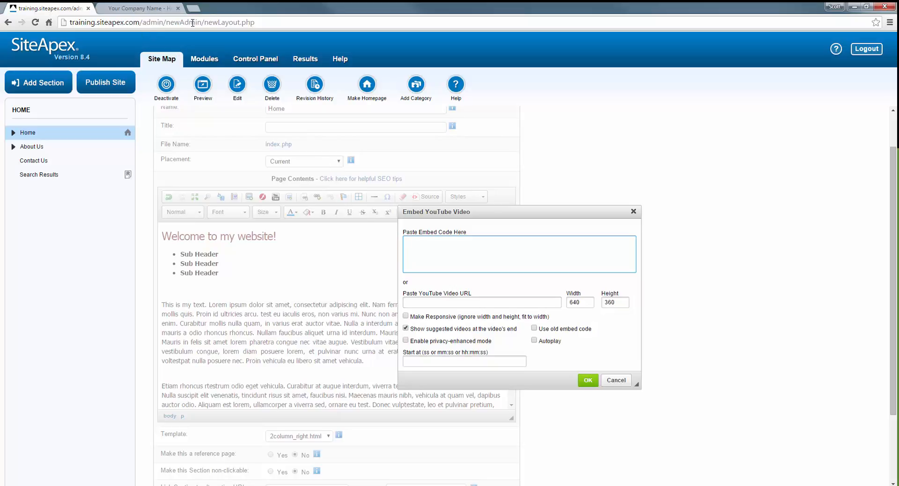
left_click(422, 302)
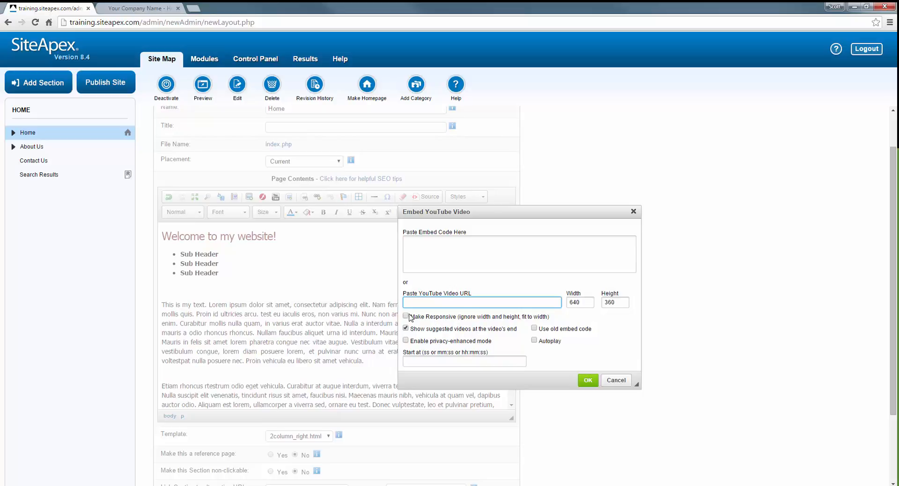
left_click(406, 329)
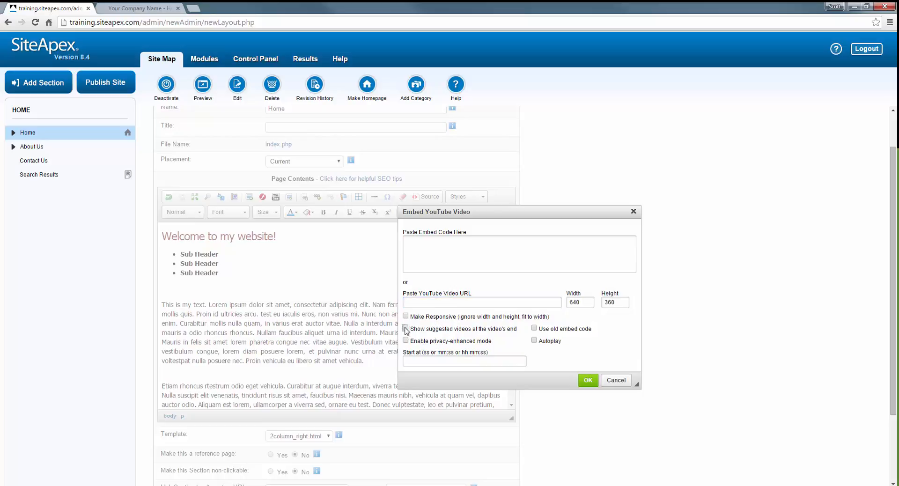
left_click(405, 317)
left_click(608, 383)
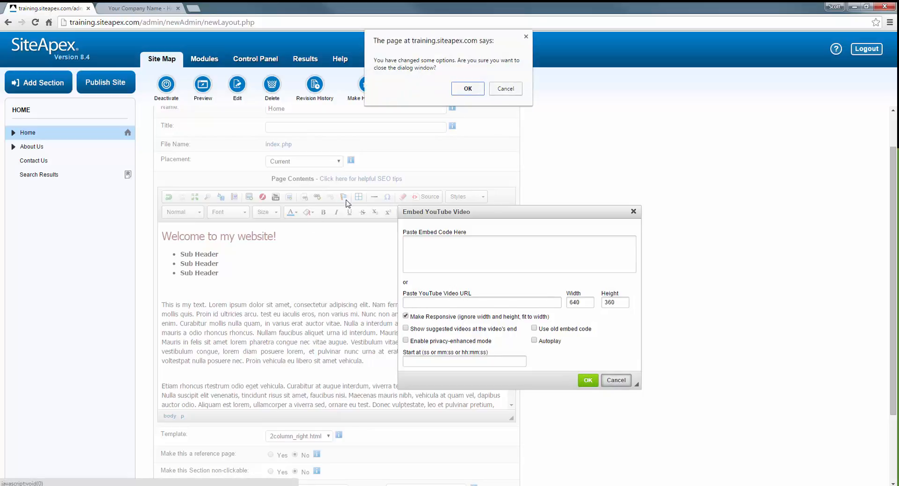
left_click(468, 88)
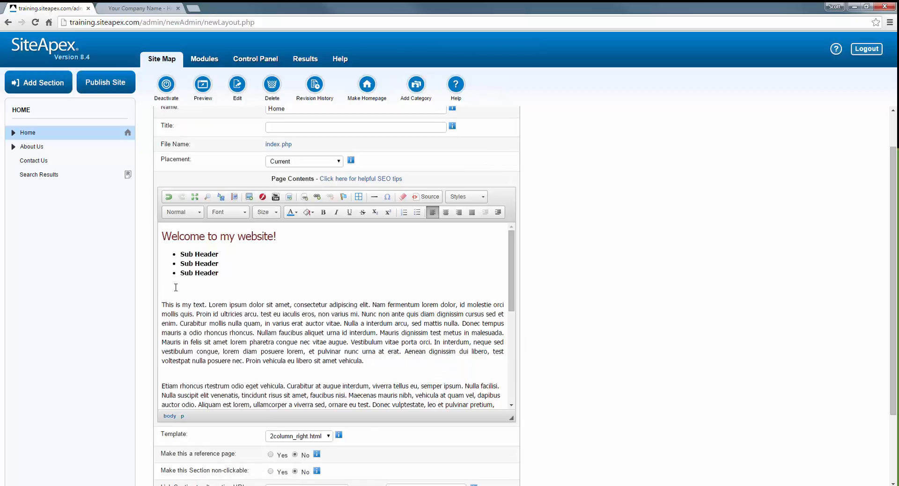
Examine the available page layouts and leave without inserting one
left_click(290, 197)
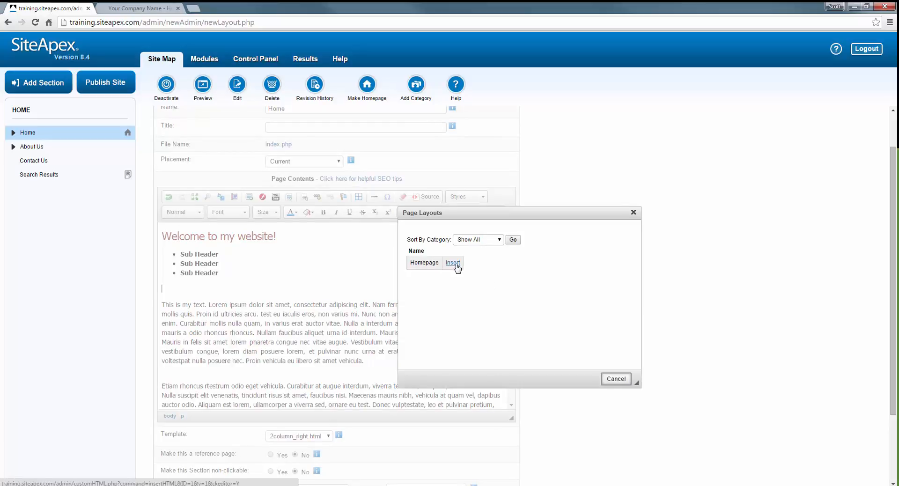
left_click(613, 379)
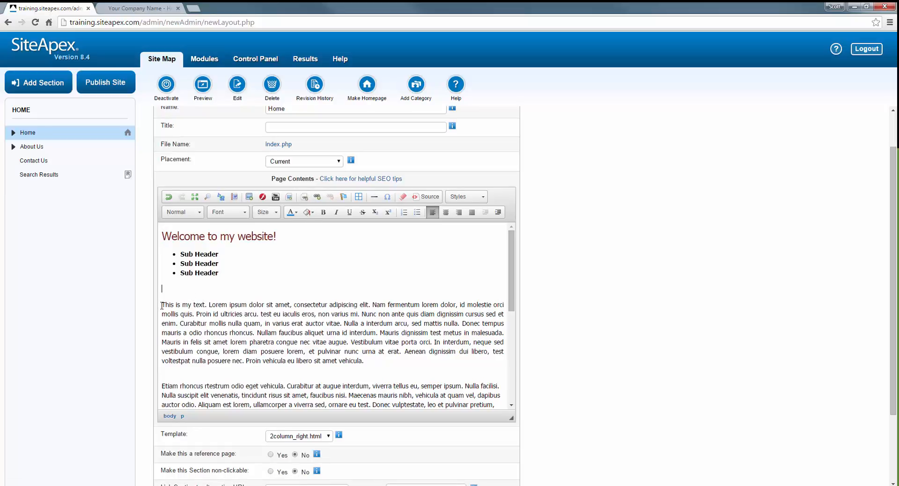
Link the text "This is my text." to the internal Contact Us page
left_click_drag(163, 306, 208, 307)
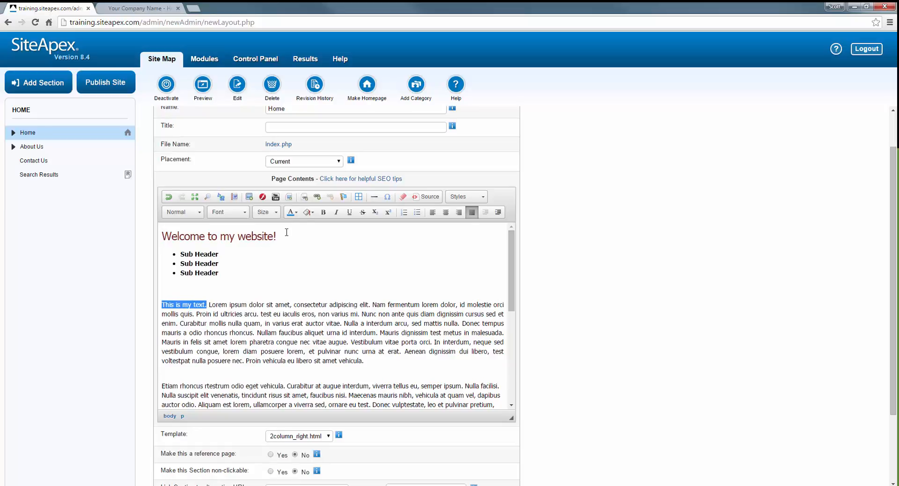
left_click(305, 198)
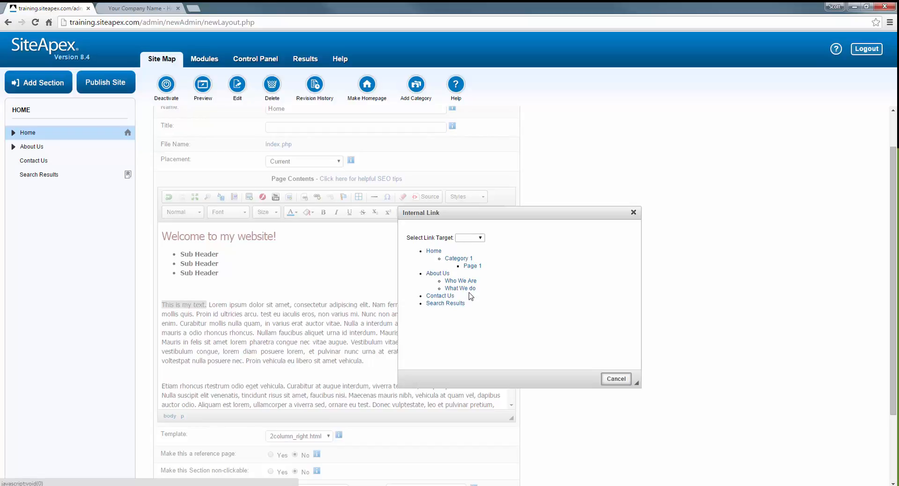
left_click(442, 297)
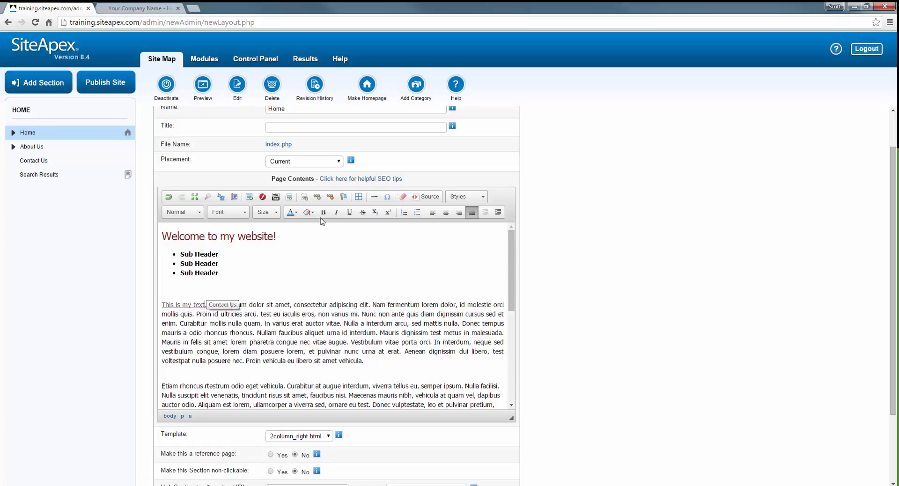
Open the link settings of "This is my text." and clear its URL
left_click(191, 304)
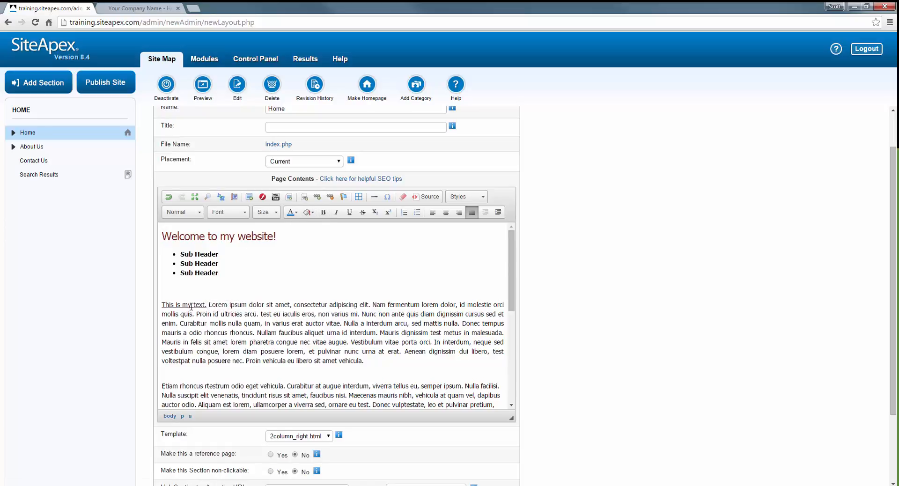
left_click(318, 197)
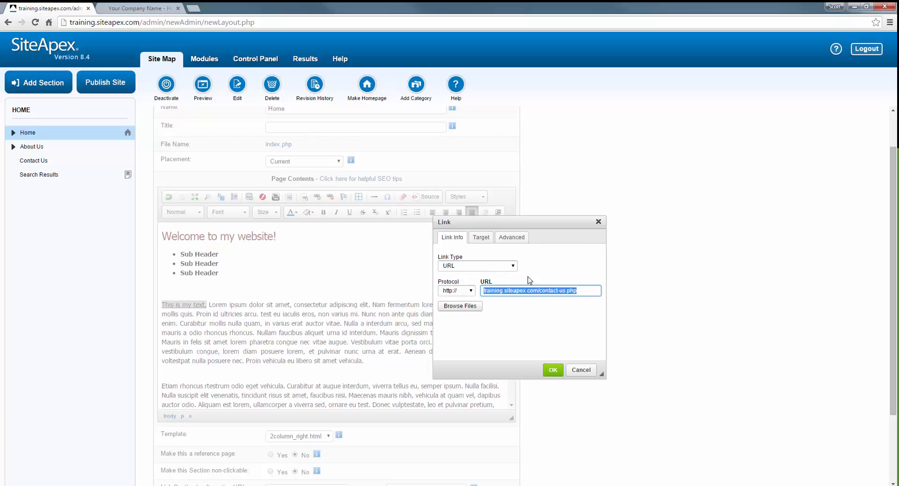
left_click(587, 291)
left_click_drag(537, 291, 457, 292)
left_click_drag(593, 291, 482, 293)
key("BackSpace")
Examine the link type options for an anchor in the text and an e-mail, and return the type to URL
left_click(513, 266)
left_click(524, 268)
left_click(459, 268)
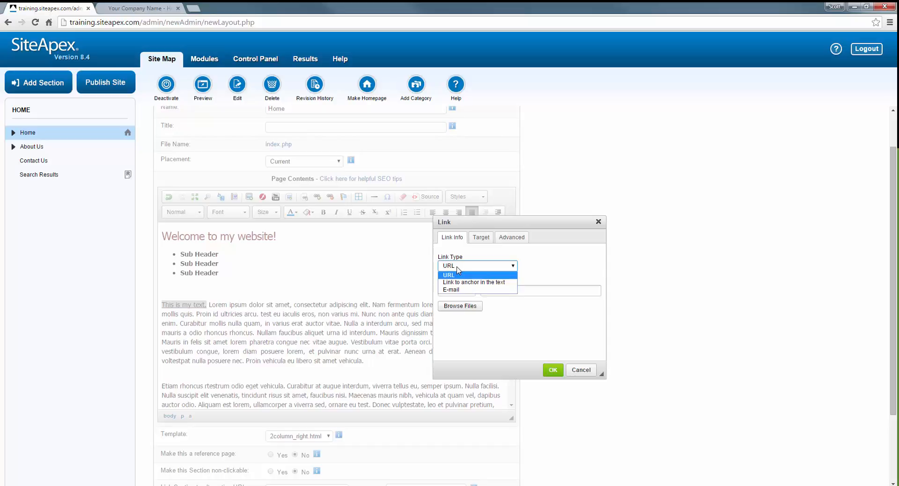
left_click(457, 275)
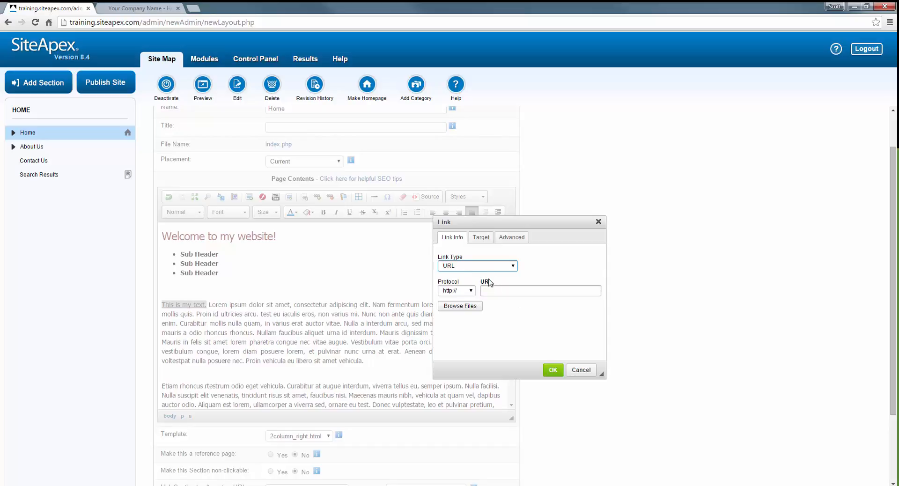
left_click(462, 269)
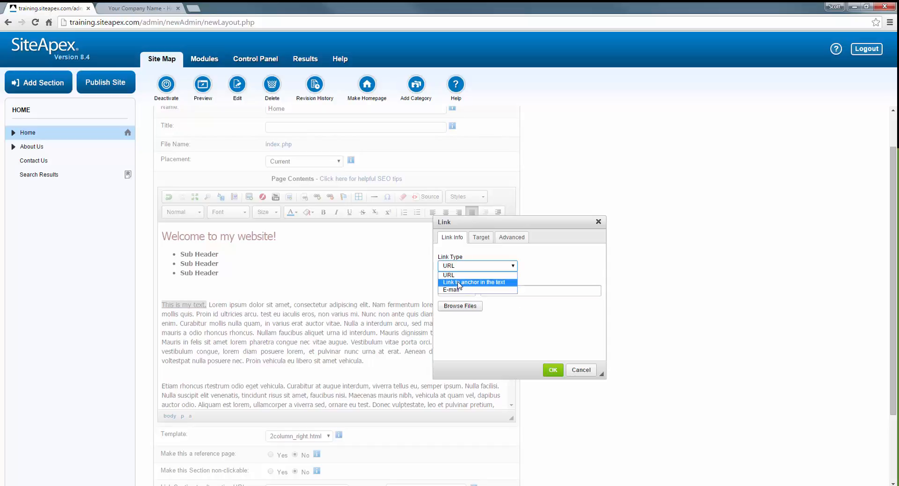
left_click(466, 282)
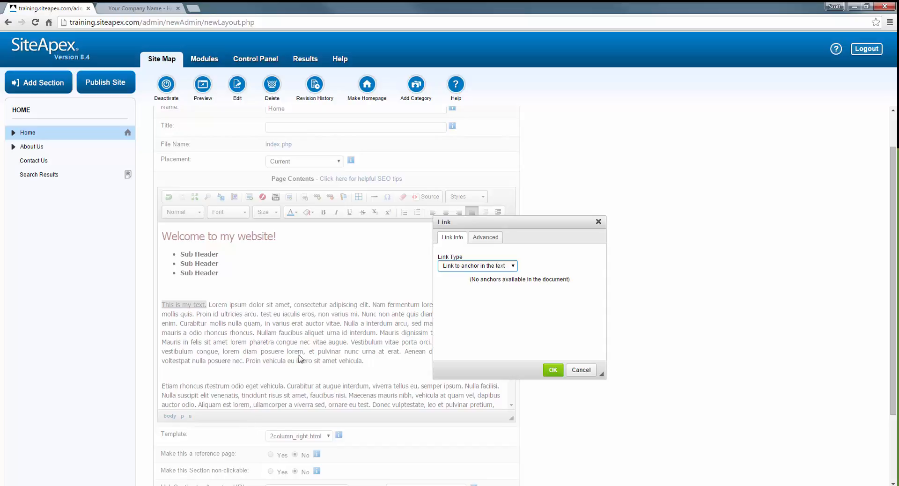
left_click(465, 267)
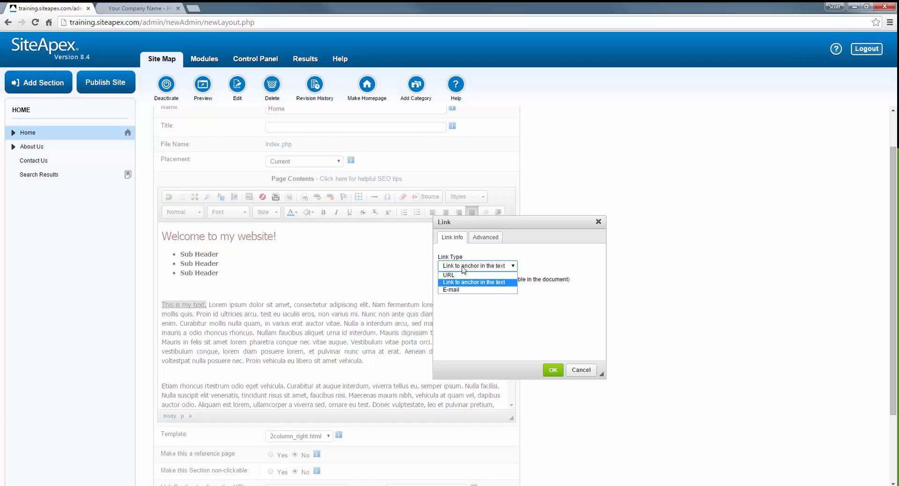
left_click(456, 290)
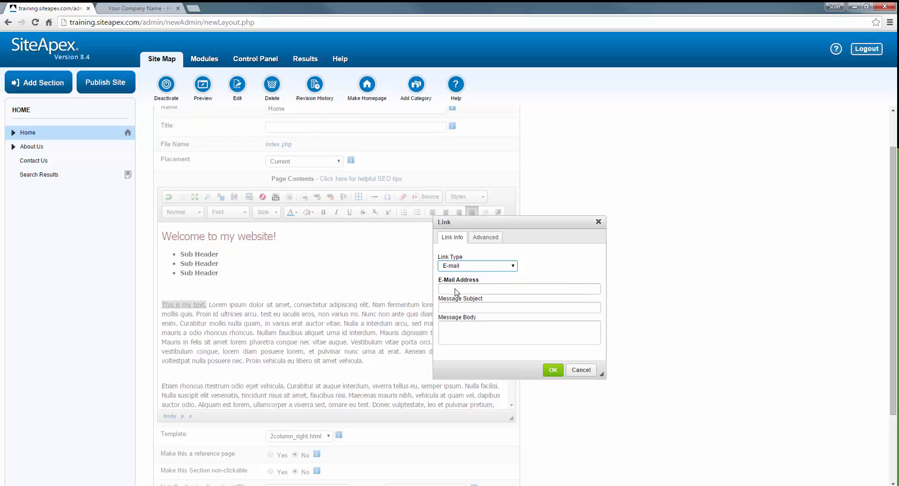
left_click(509, 288)
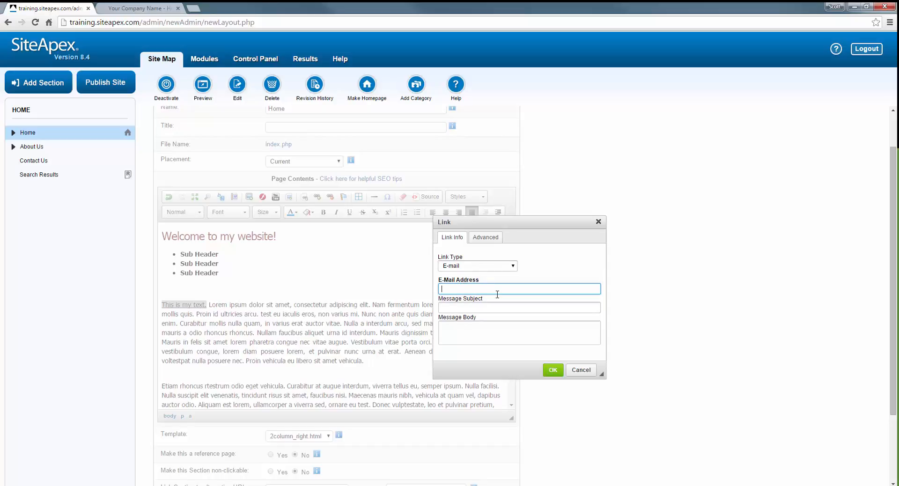
left_click(462, 269)
left_click(463, 273)
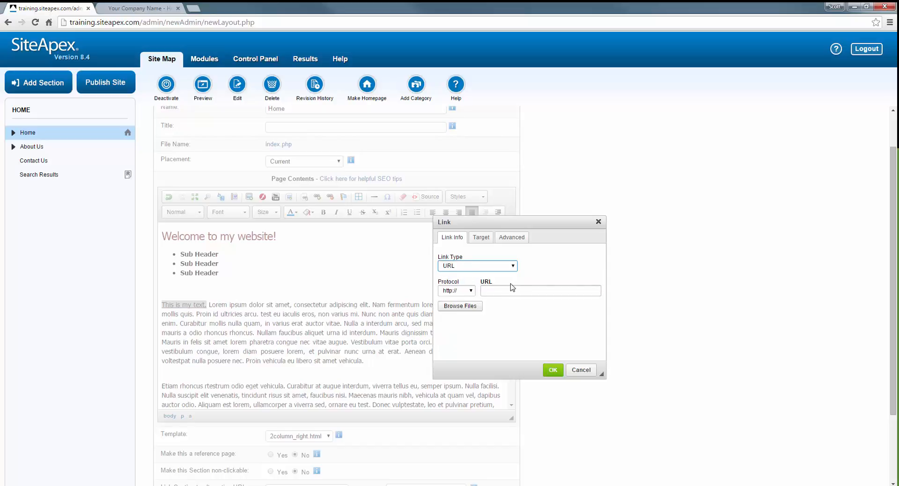
Link "This is my text." to the image training_pictures_small.jpg from the custom folder of the Asset Manager
left_click(459, 307)
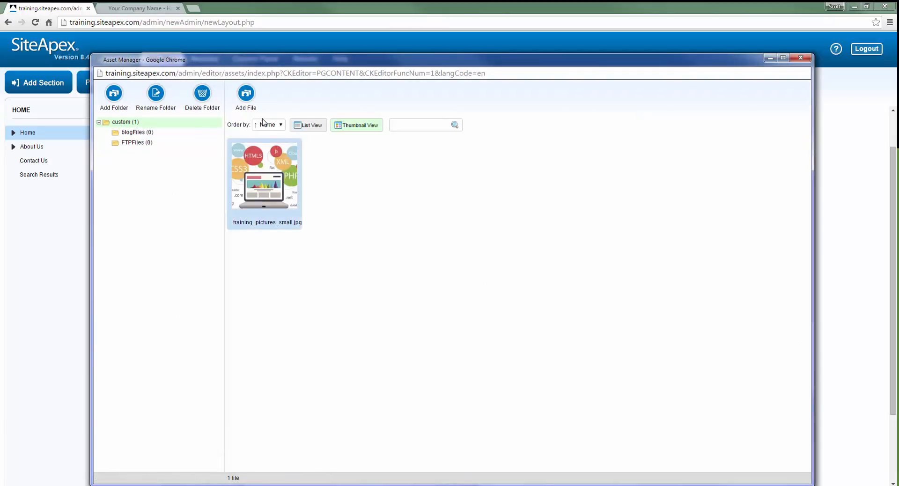
left_click(258, 185)
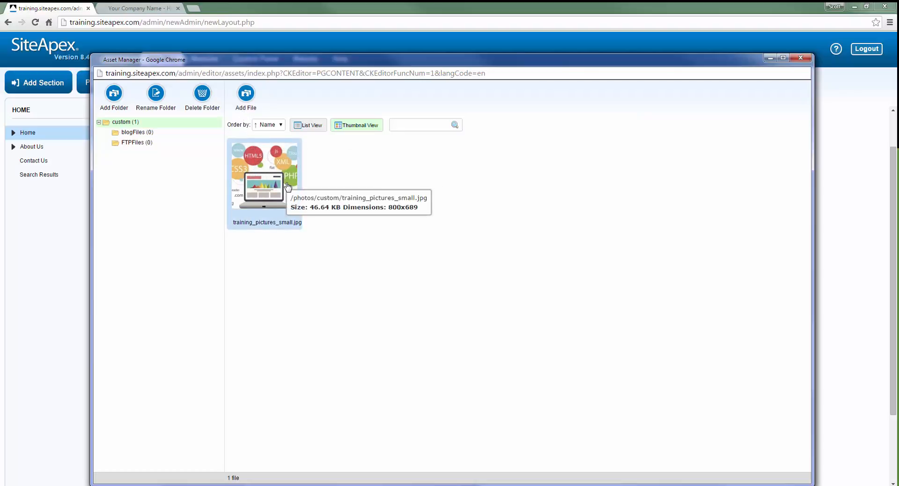
left_click(276, 170)
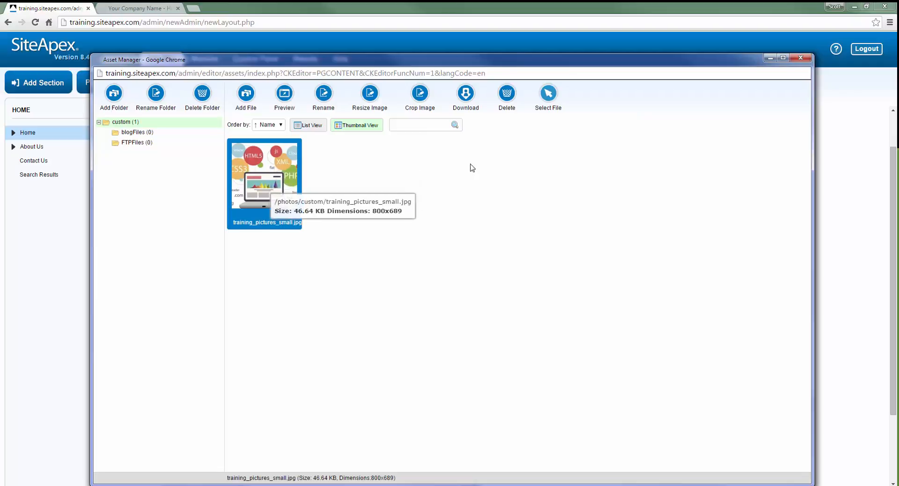
left_click(548, 106)
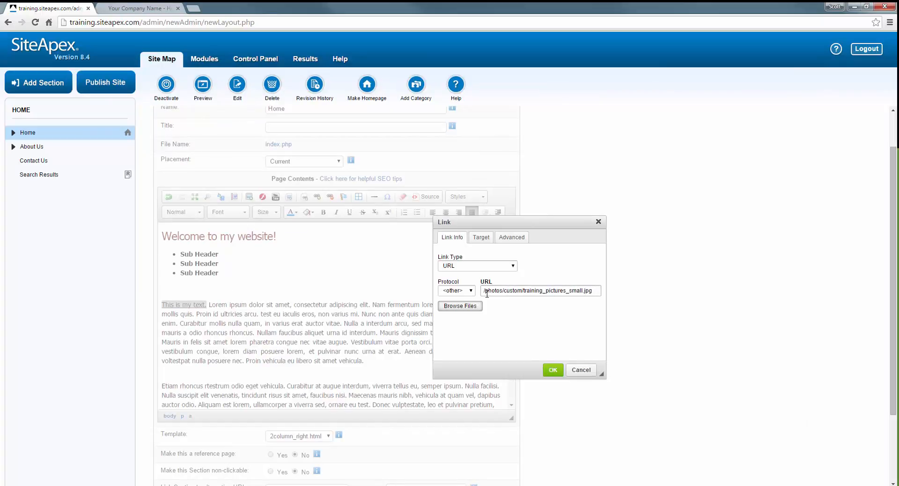
left_click(552, 370)
left_click(189, 305)
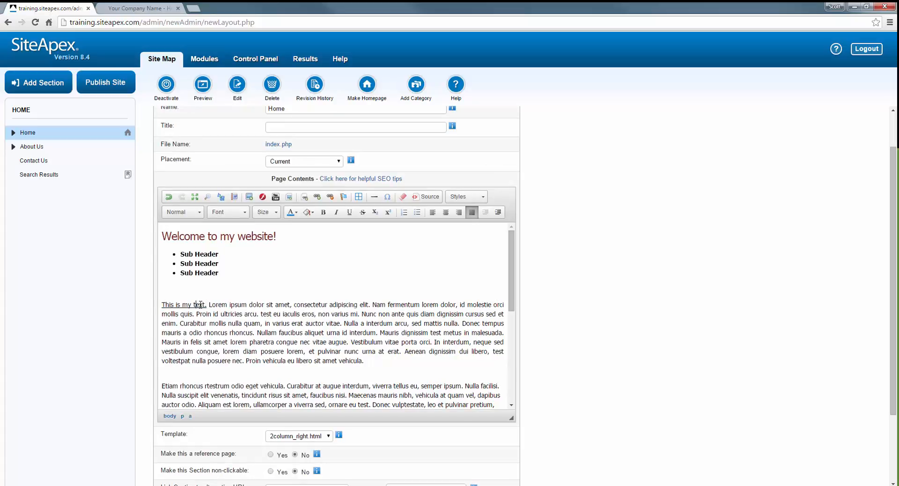
Preview the Home page, follow the "This is my text." link to check its destination, and close the preview
scroll(543, 299, "up", 1)
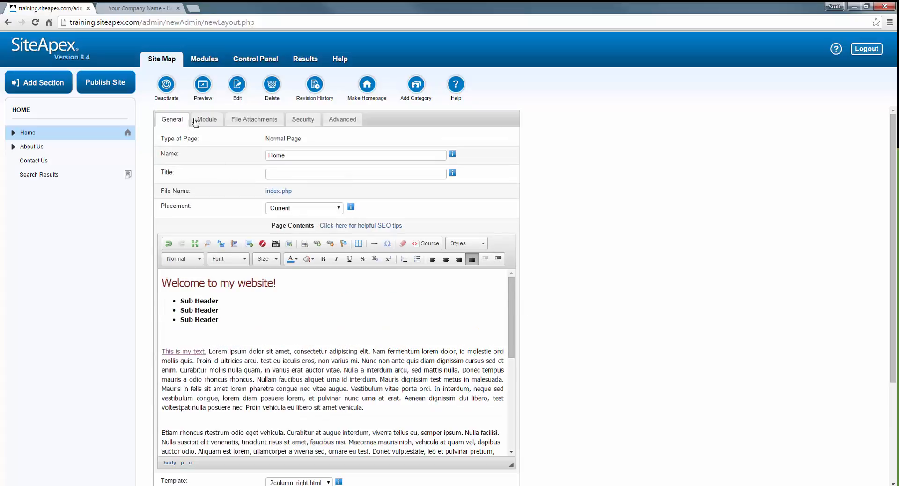
left_click(204, 89)
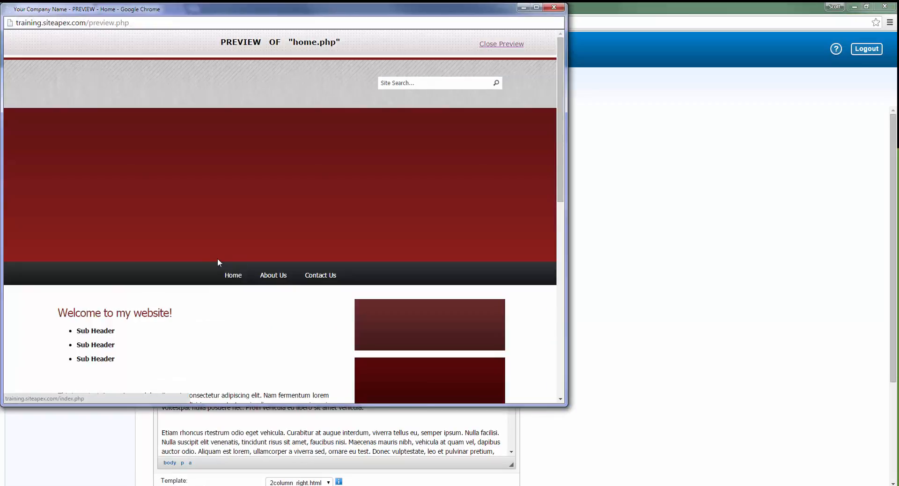
scroll(218, 257, "down", 2)
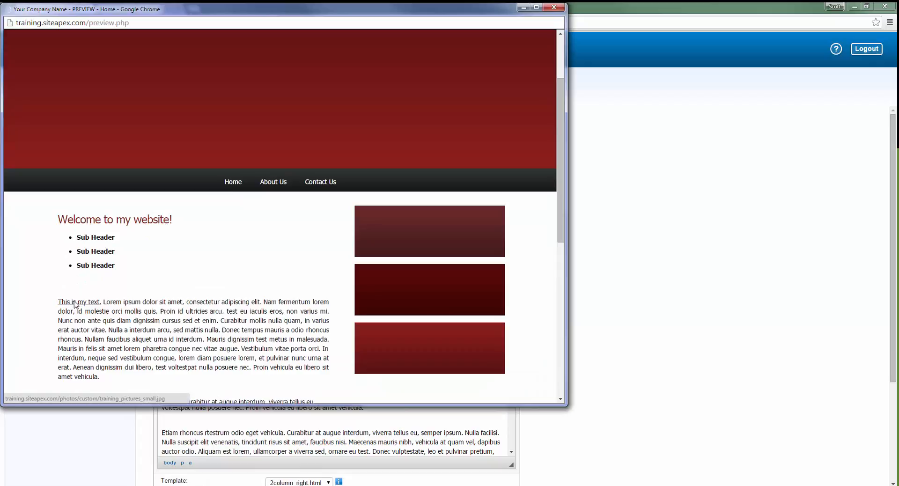
left_click(74, 304)
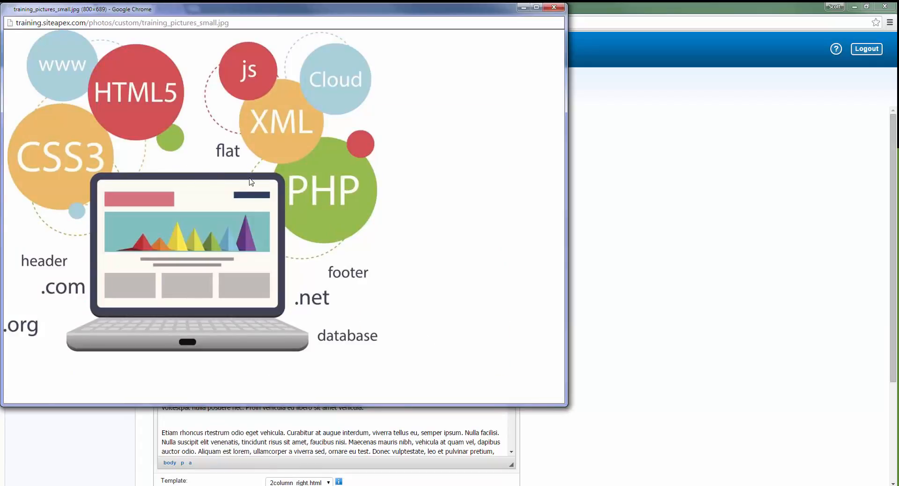
left_click(554, 7)
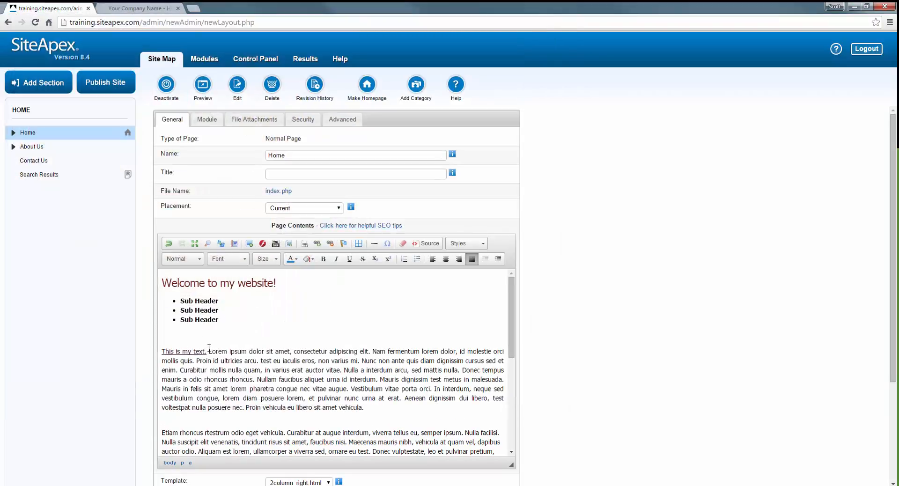
Set the target of the "This is my text." link to New Window (_blank)
left_click(317, 243)
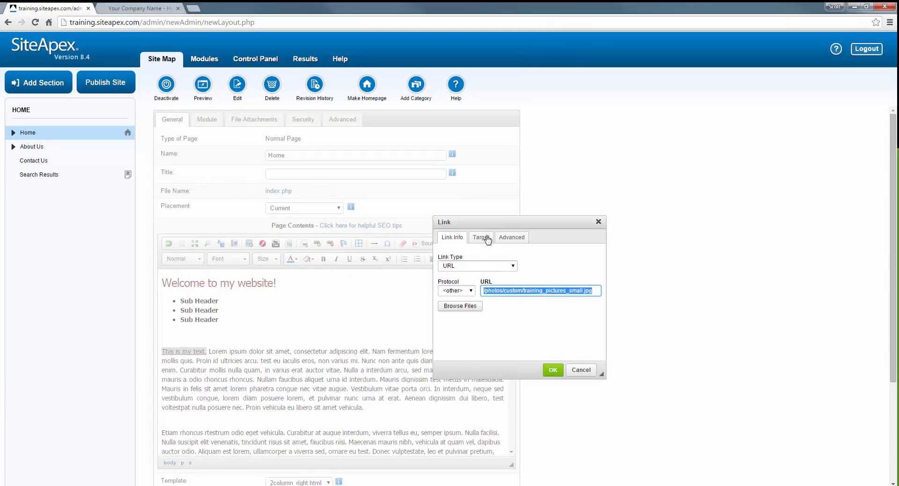
left_click(482, 238)
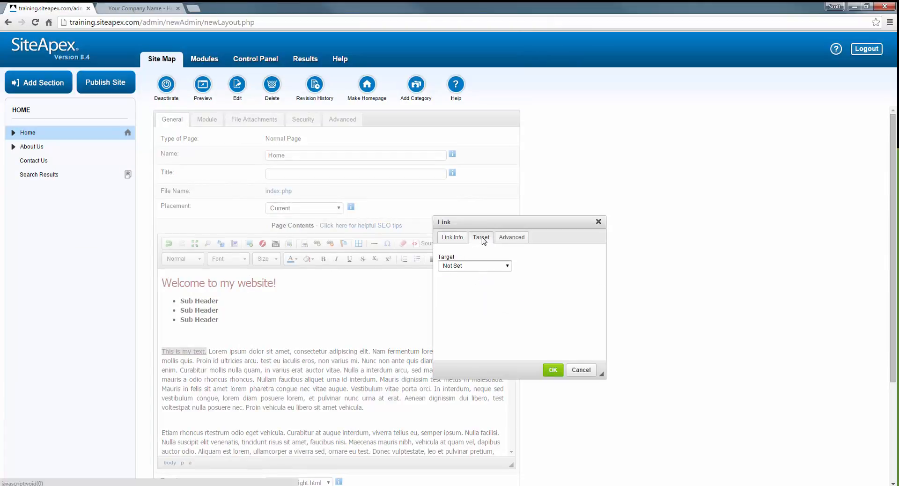
left_click(499, 269)
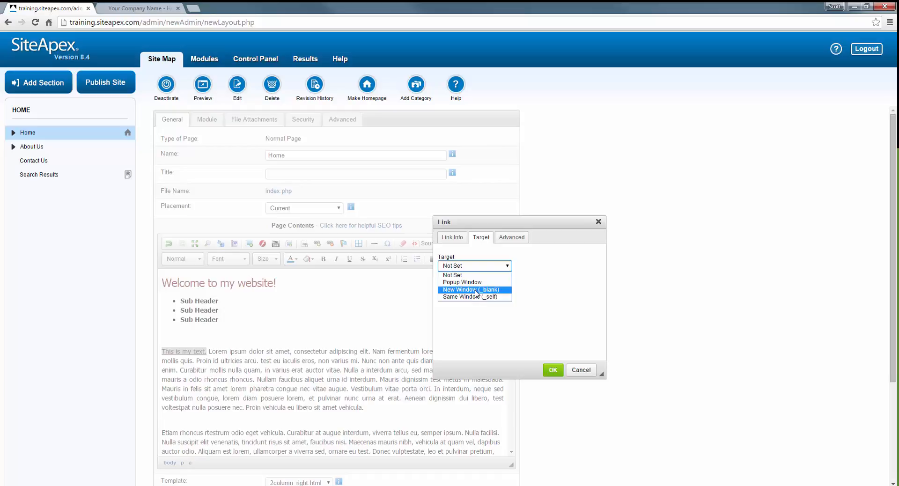
left_click(474, 291)
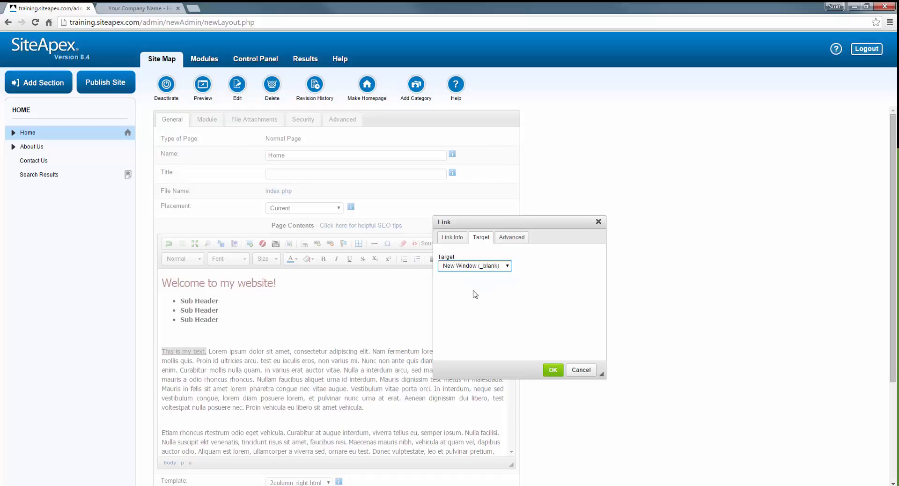
left_click(551, 371)
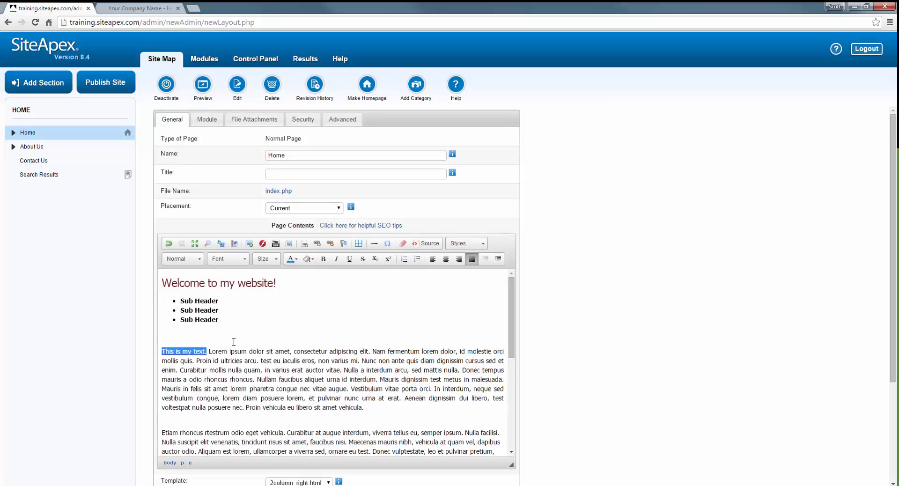
left_click(197, 350)
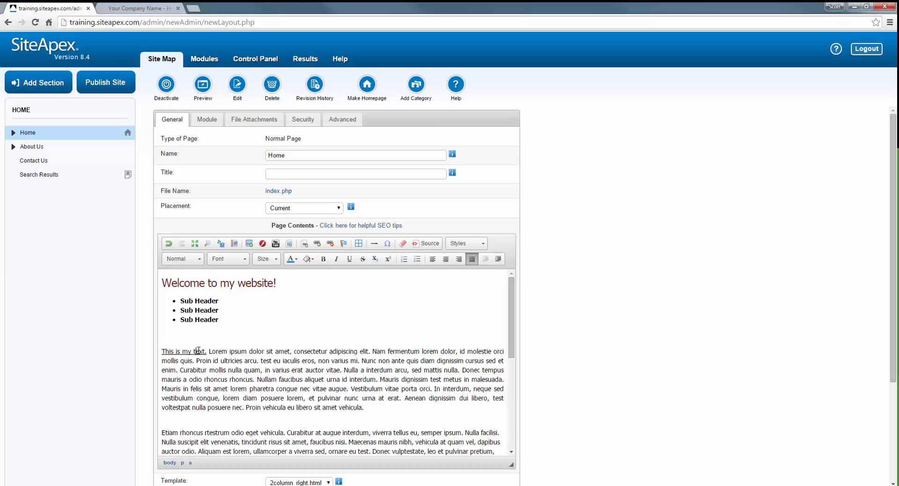
Preview the Home page again to test where the "This is my text." link opens, and close the opened image and the preview
left_click(203, 97)
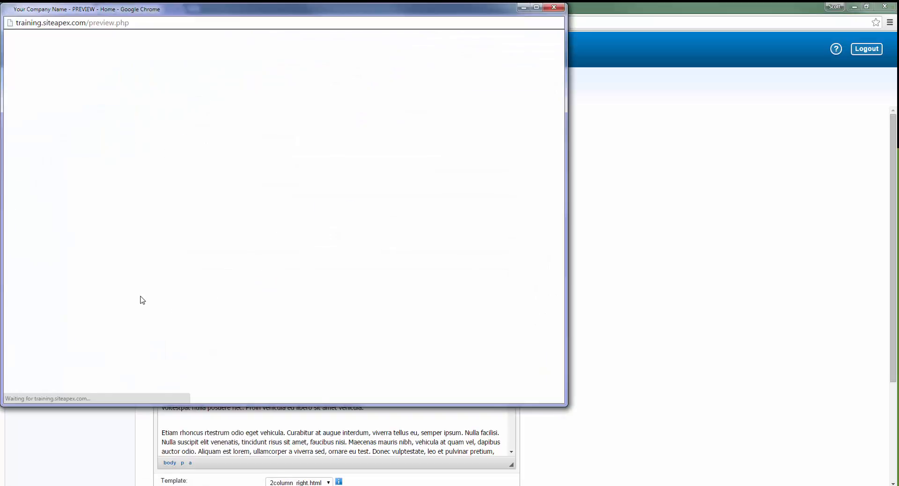
scroll(77, 319, "down", 1)
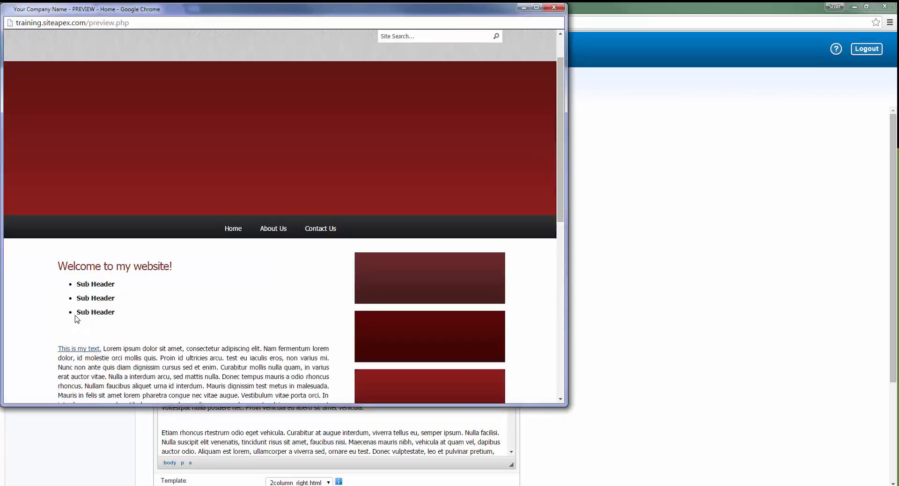
left_click(73, 351)
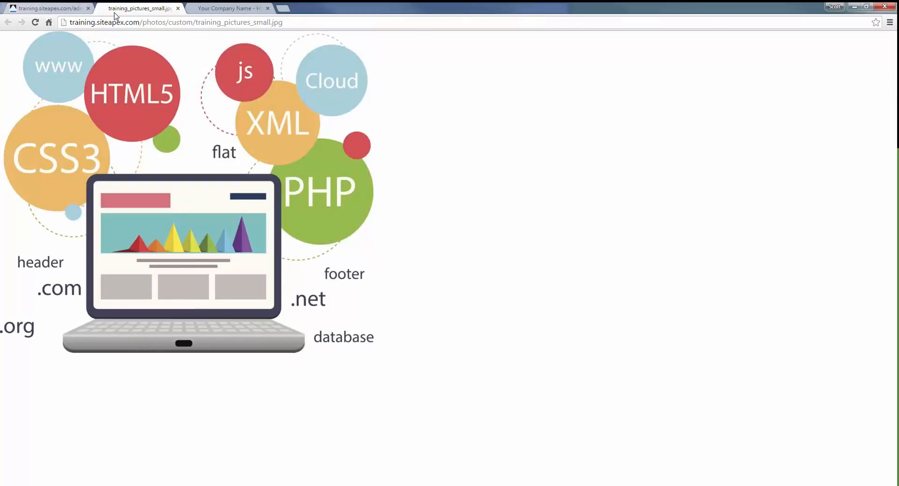
left_click(178, 8)
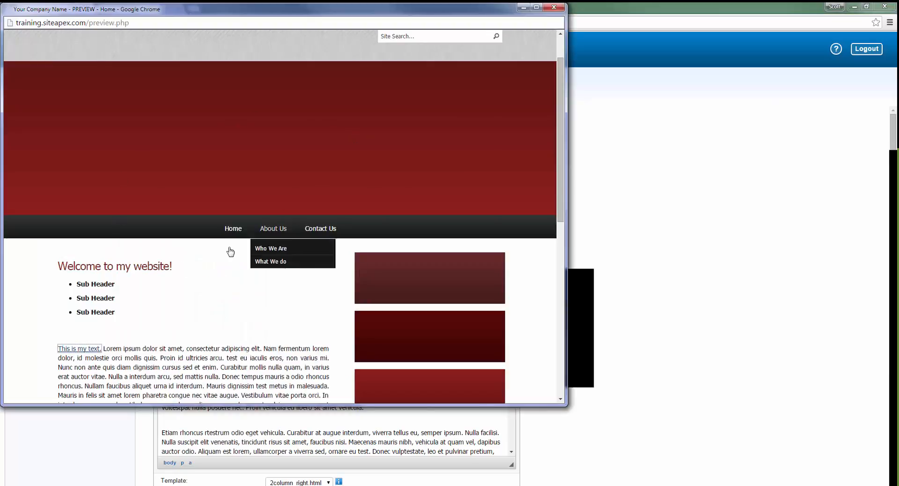
left_click(145, 316)
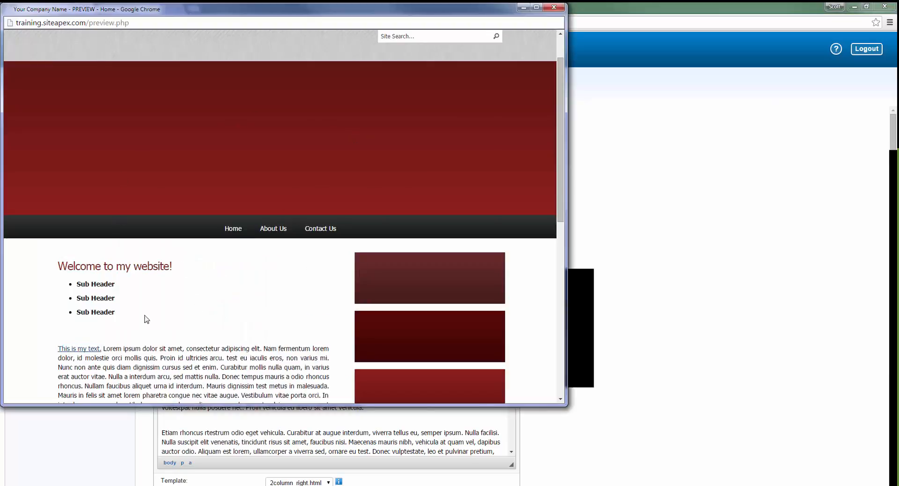
left_click(554, 8)
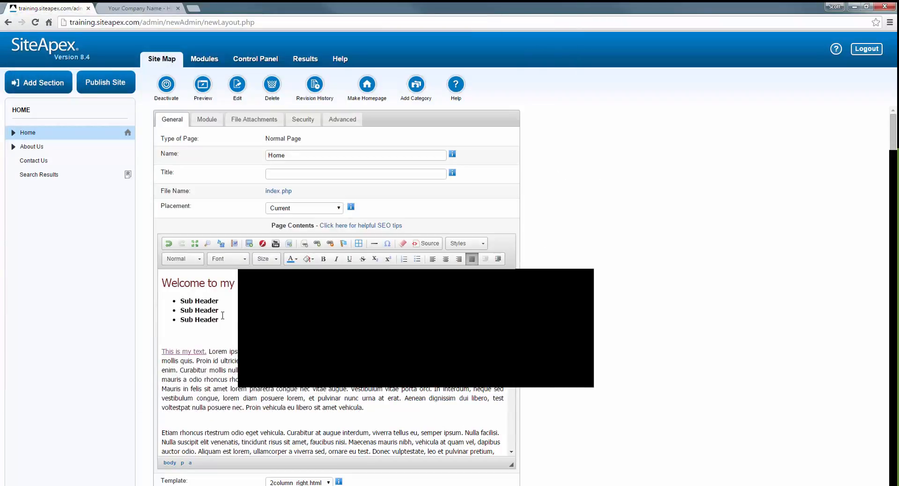
Remove the link from the text "This is my text" above the first paragraph's lorem ipsum wording
left_click(239, 325)
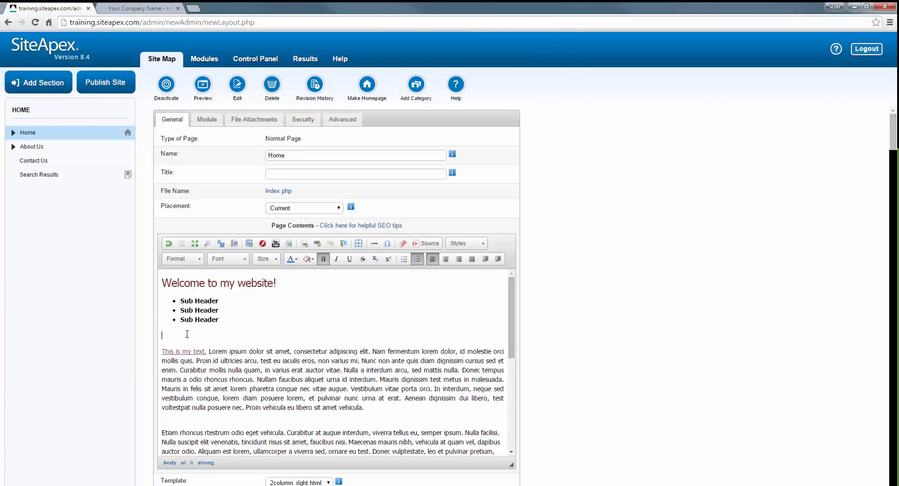
left_click(184, 351)
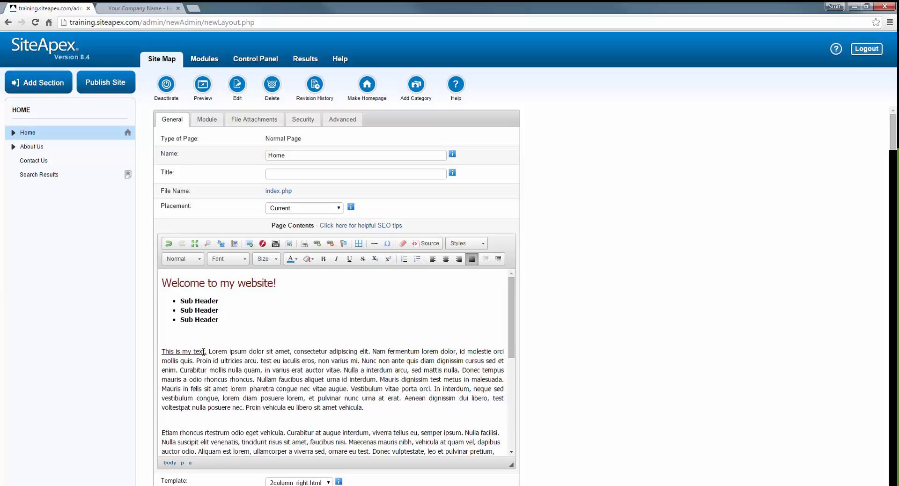
left_click_drag(206, 352, 155, 352)
left_click(331, 244)
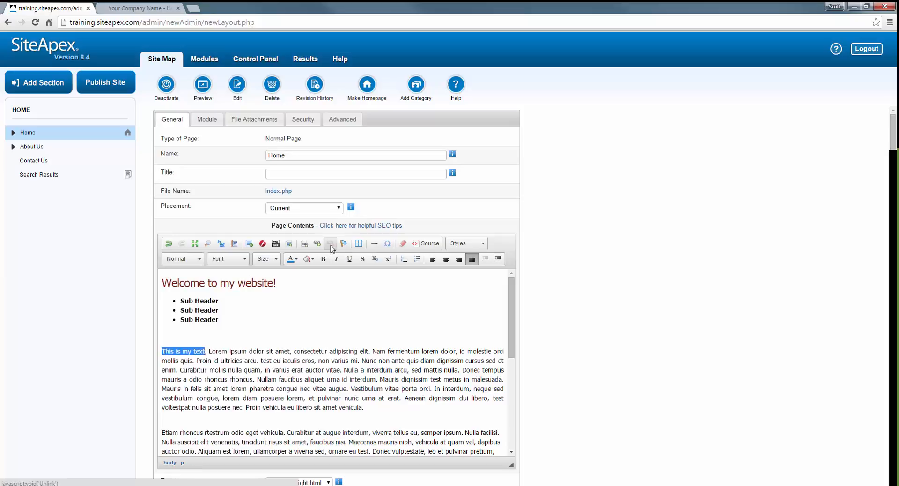
left_click(199, 351)
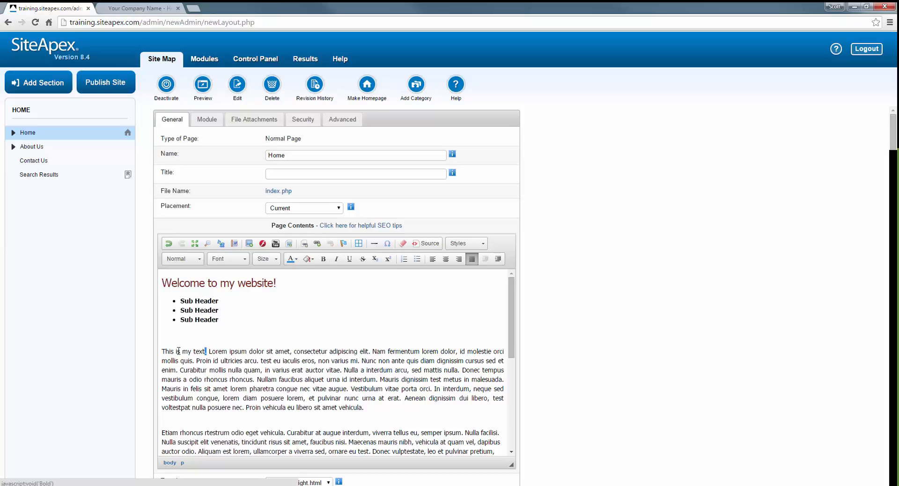
left_click(344, 246)
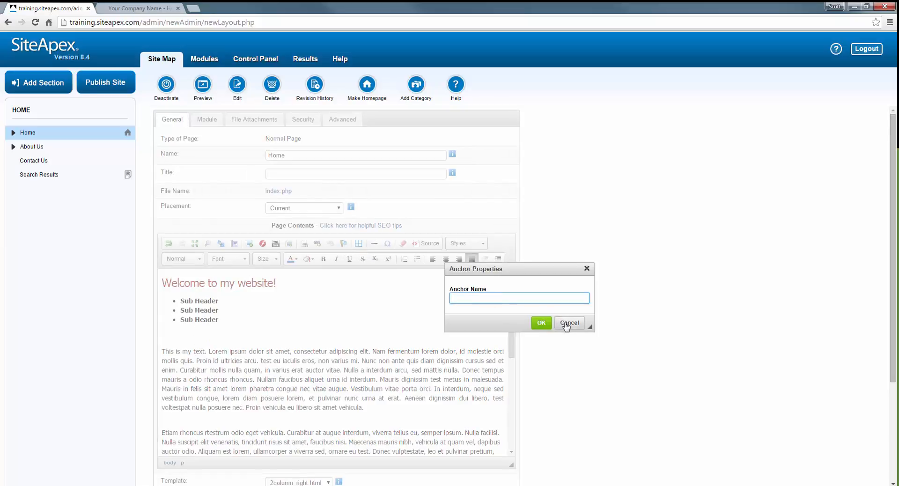
left_click(570, 322)
Add an anchor named Bottom to the word "felis" at the end of the last paragraph
scroll(303, 336, "down", 6)
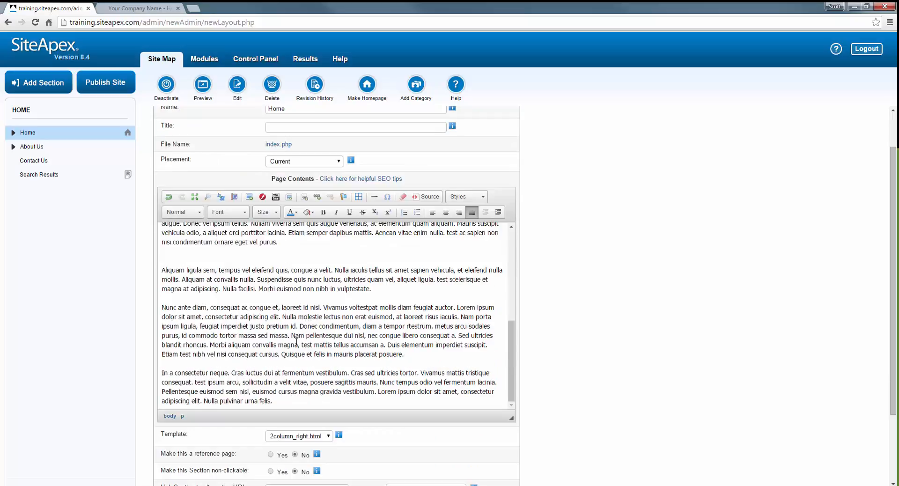
double_click(265, 401)
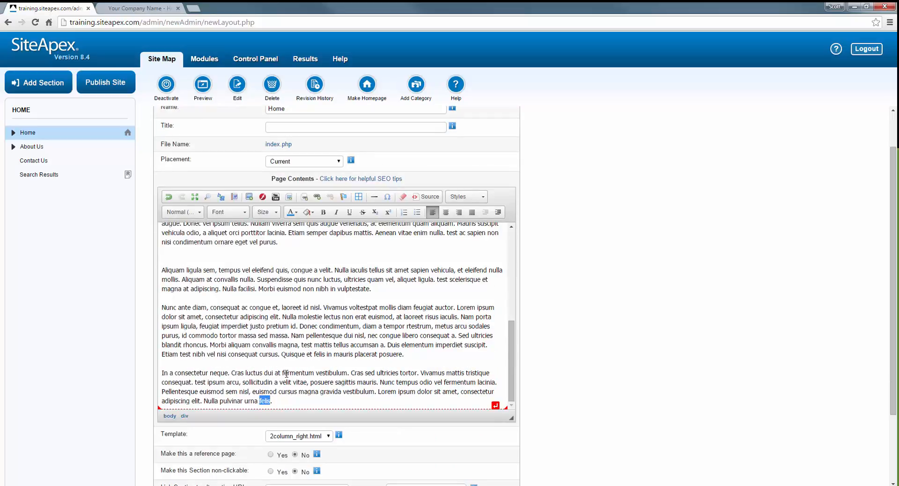
left_click(344, 196)
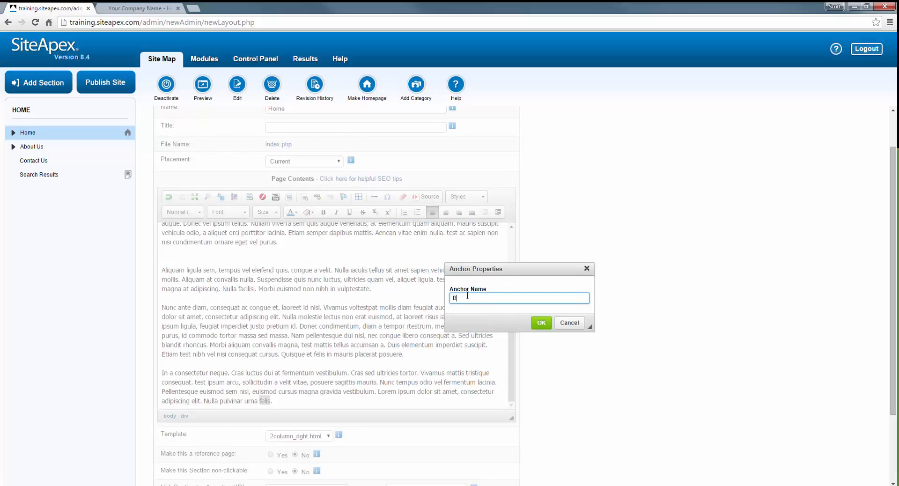
left_click(541, 322)
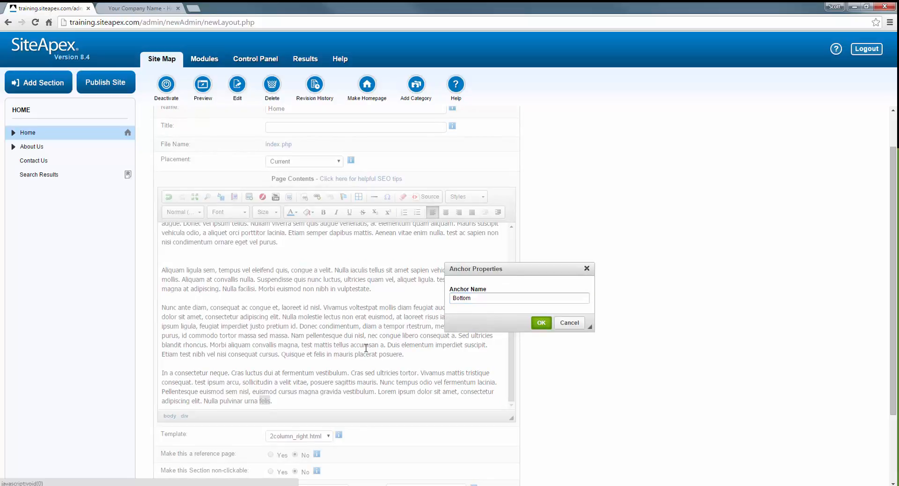
left_click(281, 399)
Link the third "Sub Header" bullet to the Bottom anchor, using the link type Link to anchor in the text
scroll(305, 385, "up", 10)
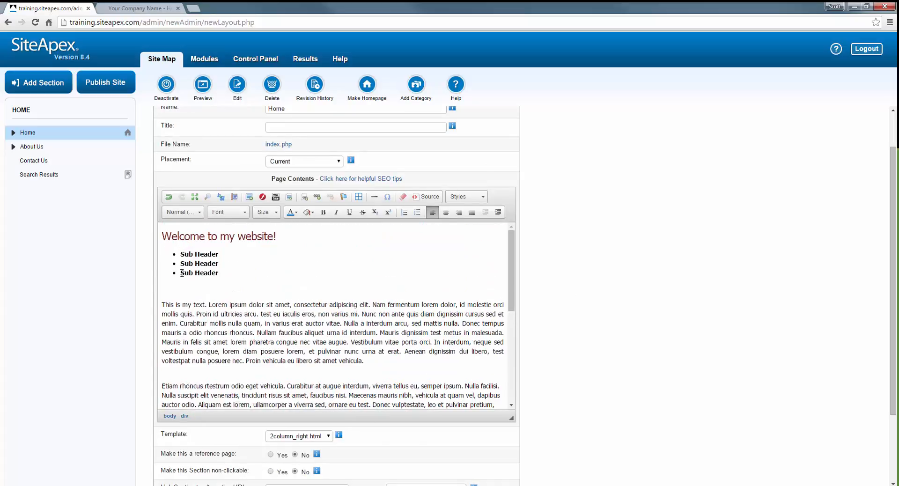
left_click_drag(183, 274, 232, 274)
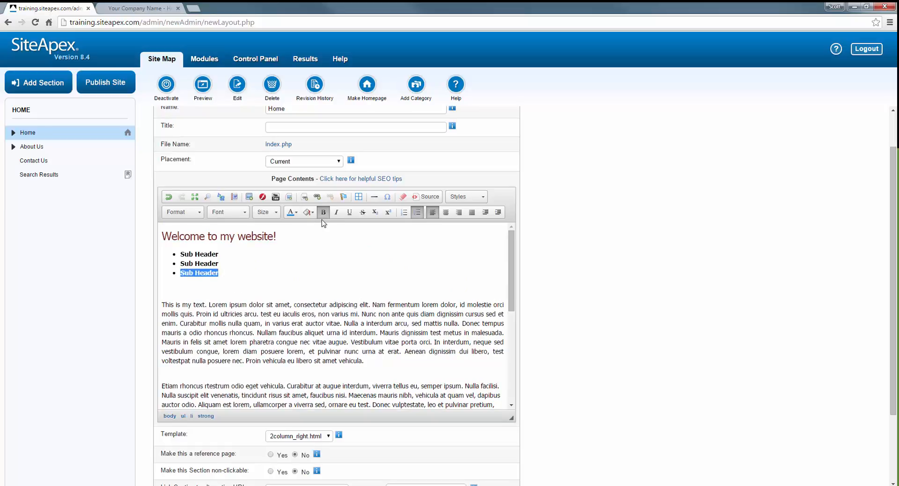
left_click(317, 196)
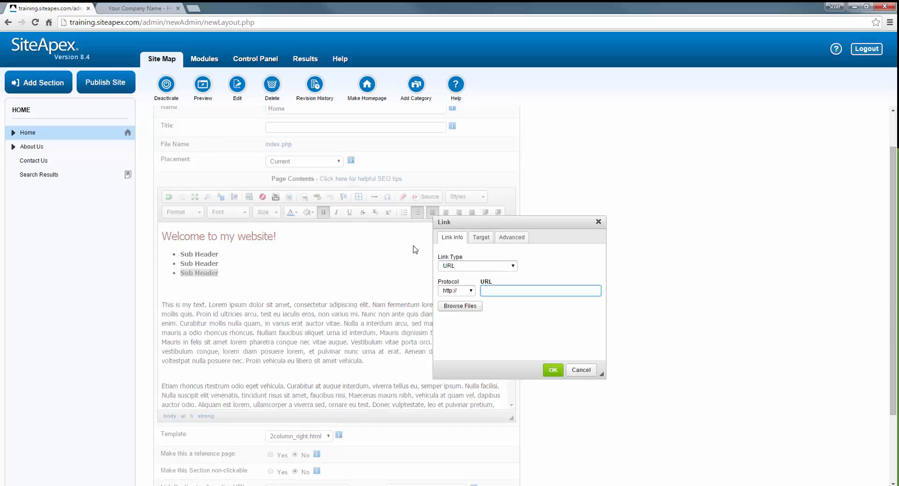
left_click(450, 266)
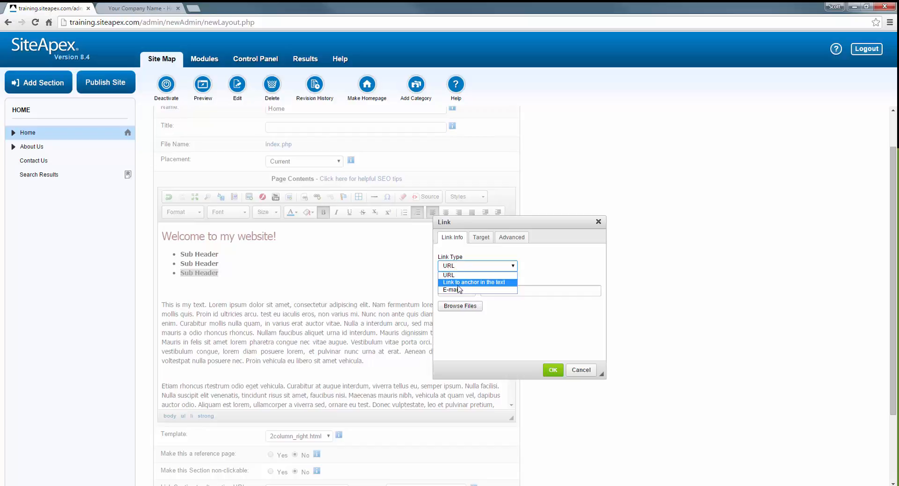
left_click(476, 282)
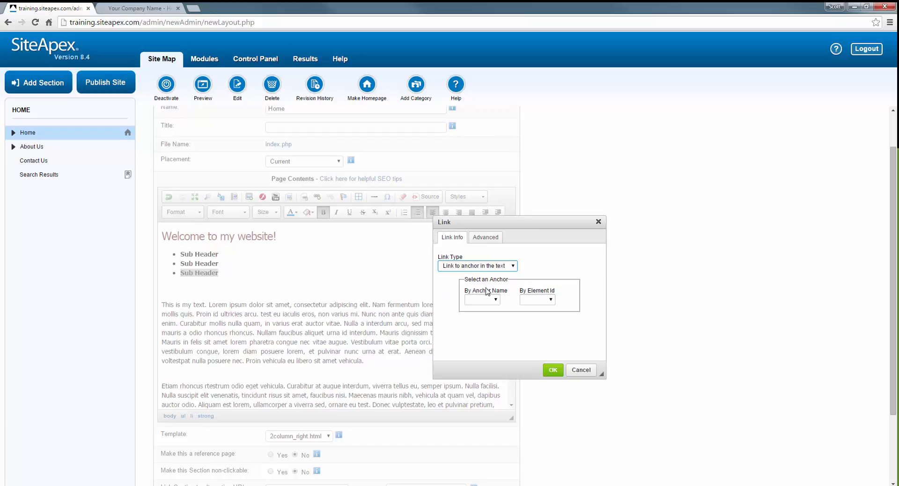
left_click(496, 300)
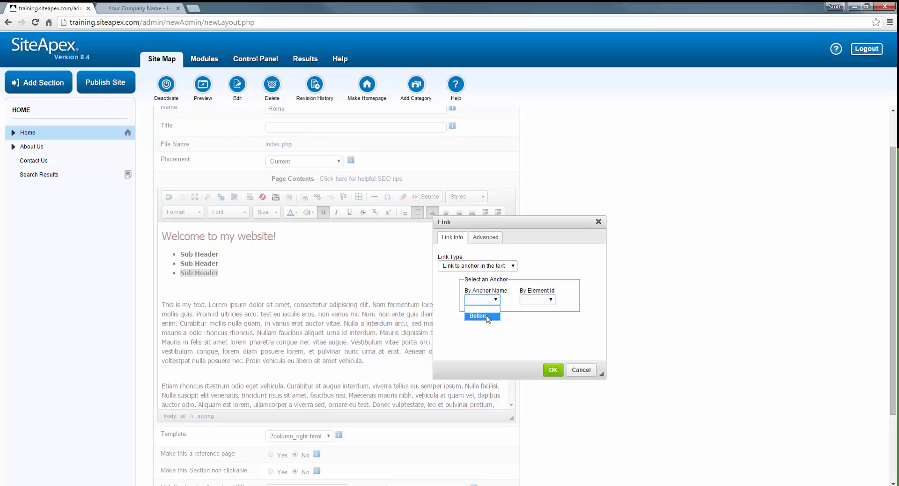
left_click(488, 317)
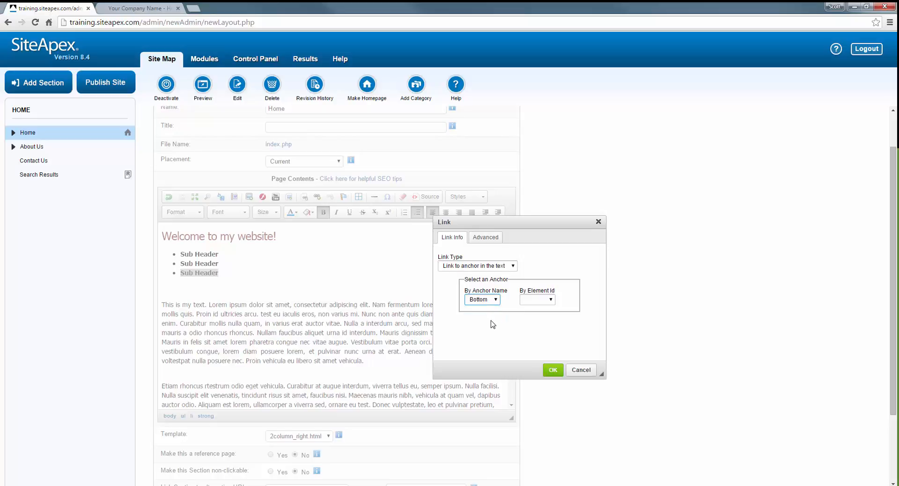
left_click(551, 371)
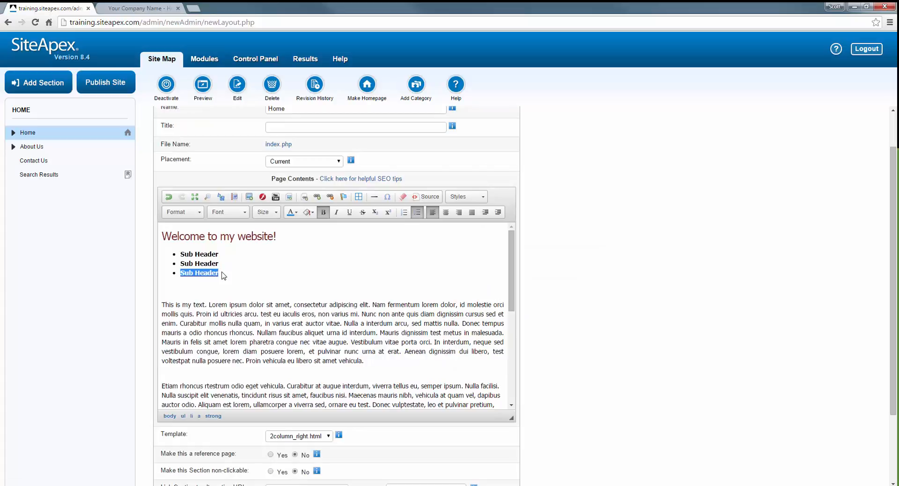
Preview the Home page, follow the third "Sub Header" link to test its anchor jump, and close the preview
left_click(203, 86)
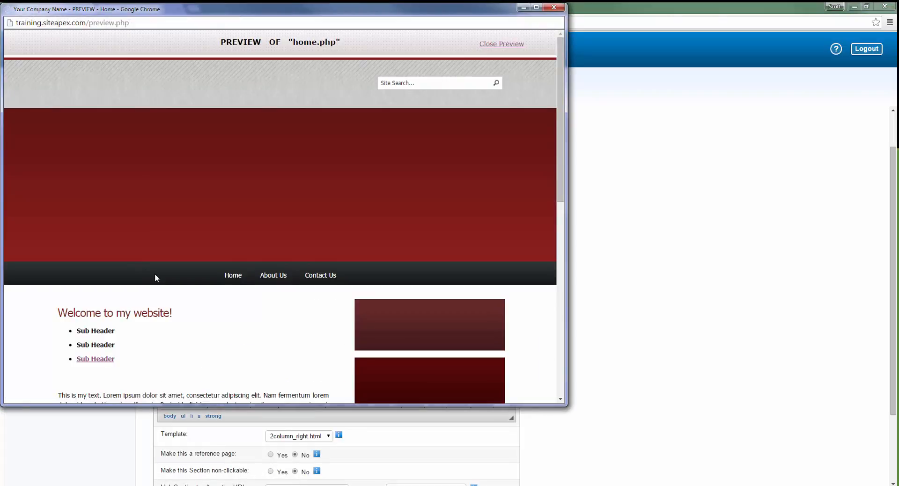
scroll(117, 286, "down", 1)
left_click(89, 311)
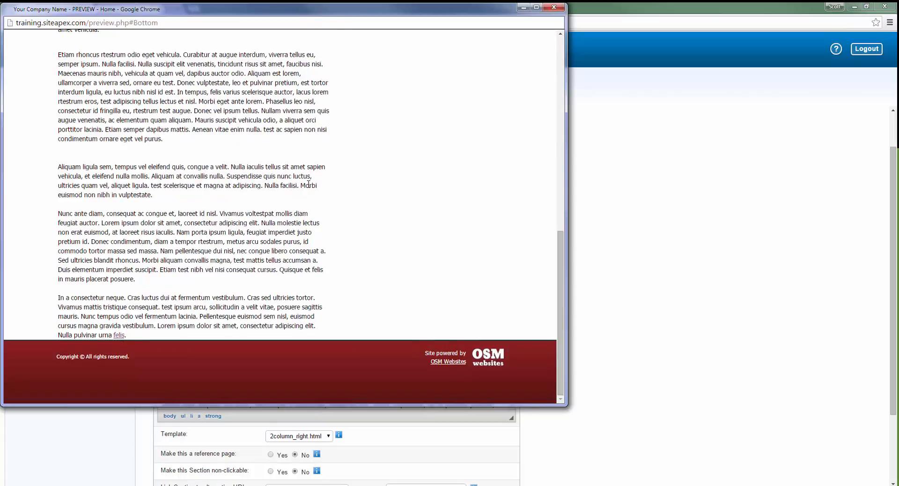
scroll(289, 206, "up", 5)
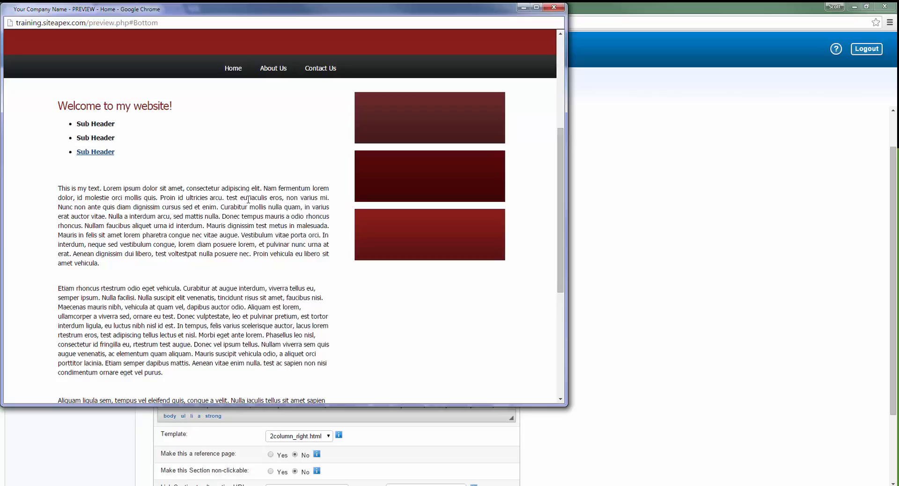
scroll(248, 200, "down", 3)
scroll(106, 243, "up", 5)
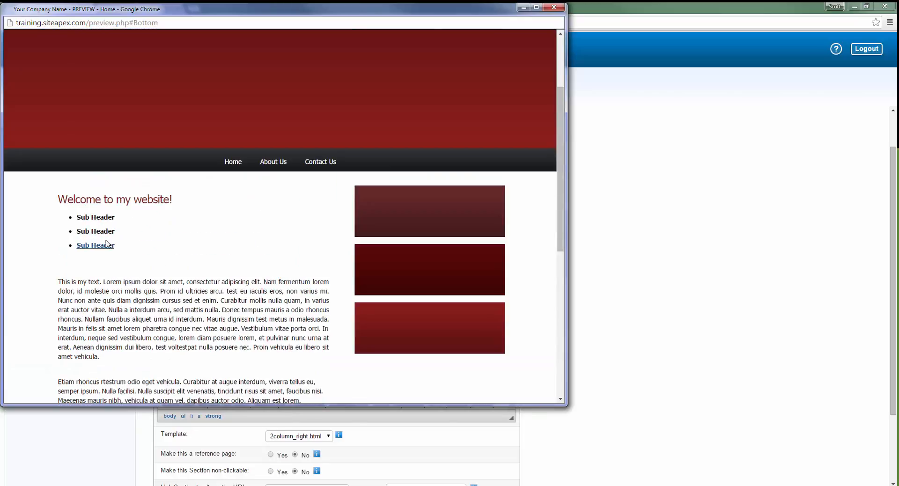
scroll(107, 244, "down", 1)
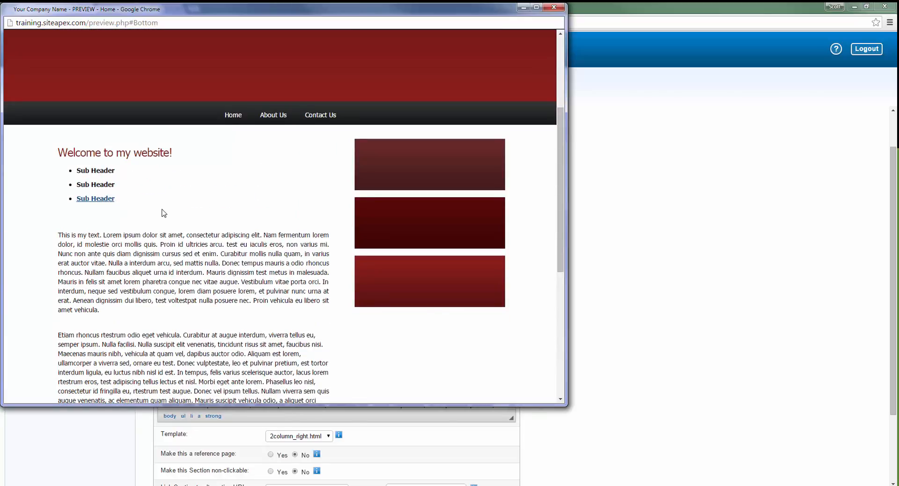
scroll(155, 200, "down", 6)
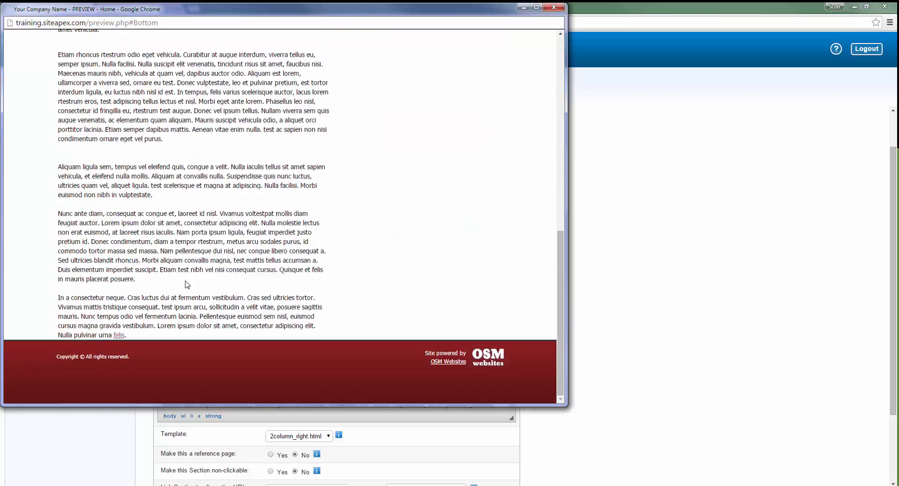
scroll(259, 245, "up", 7)
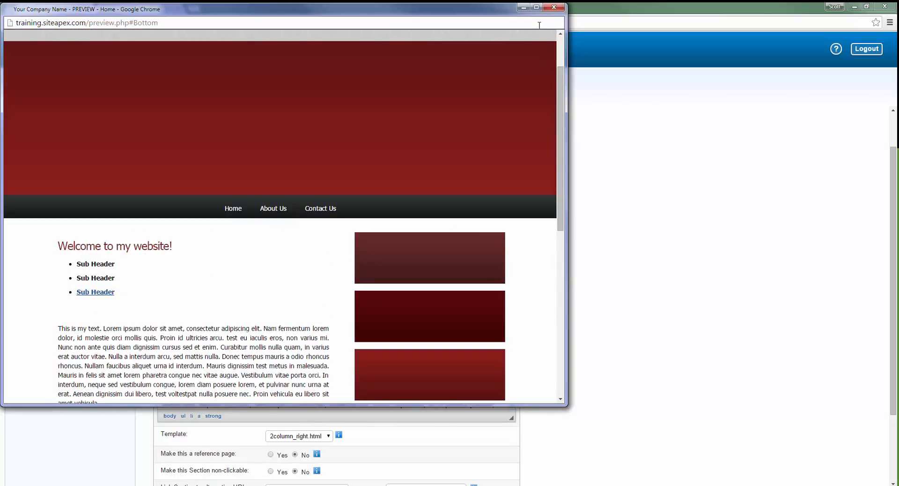
left_click(554, 8)
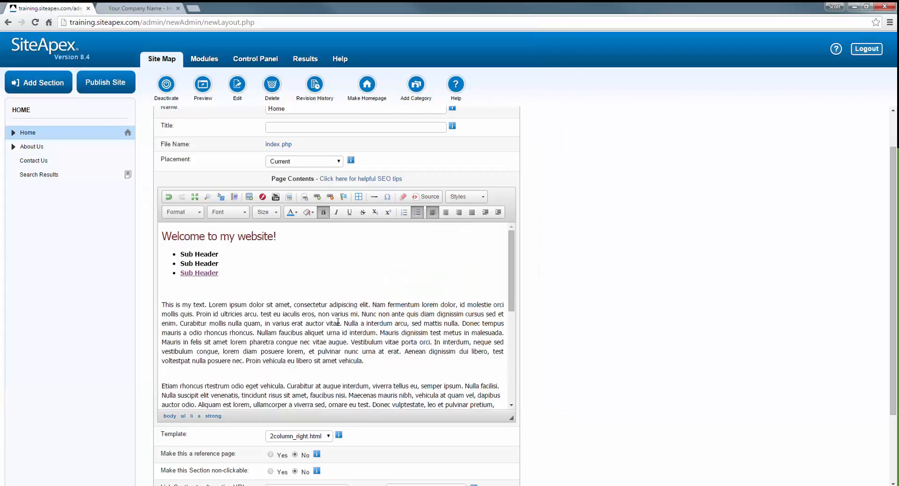
Open the properties for a new table on the empty line below the bullet list and review its header, border and alignment options
left_click(226, 283)
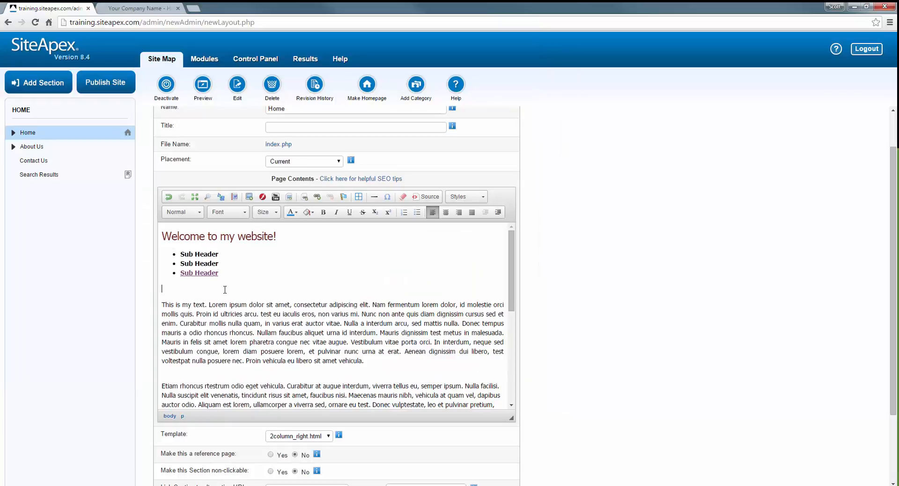
left_click(358, 197)
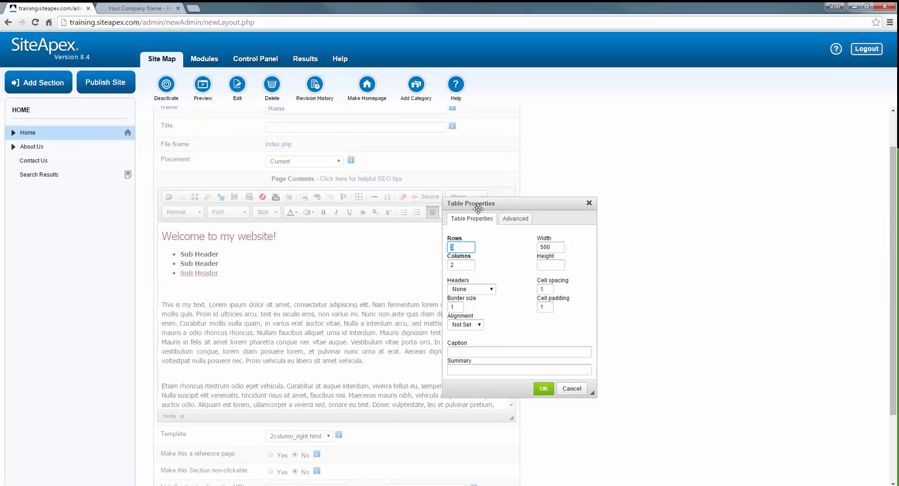
left_click_drag(478, 206, 463, 214)
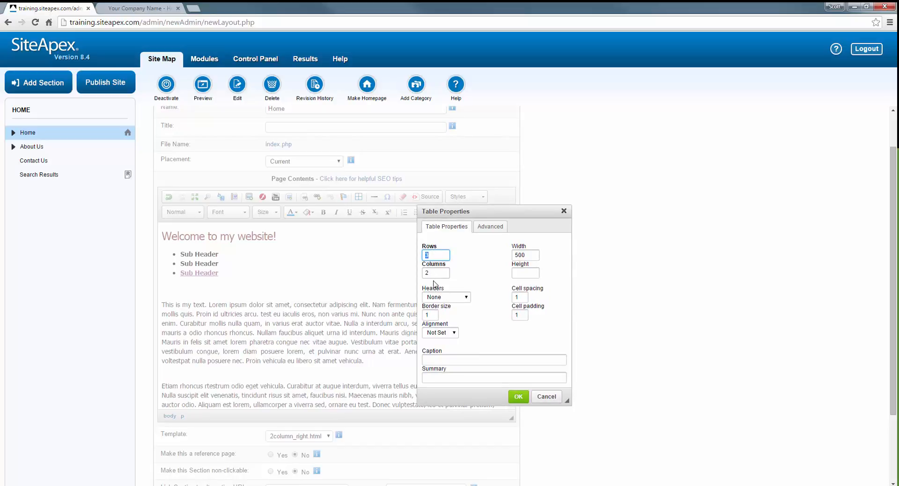
left_click(464, 299)
left_click(478, 300)
left_click(465, 298)
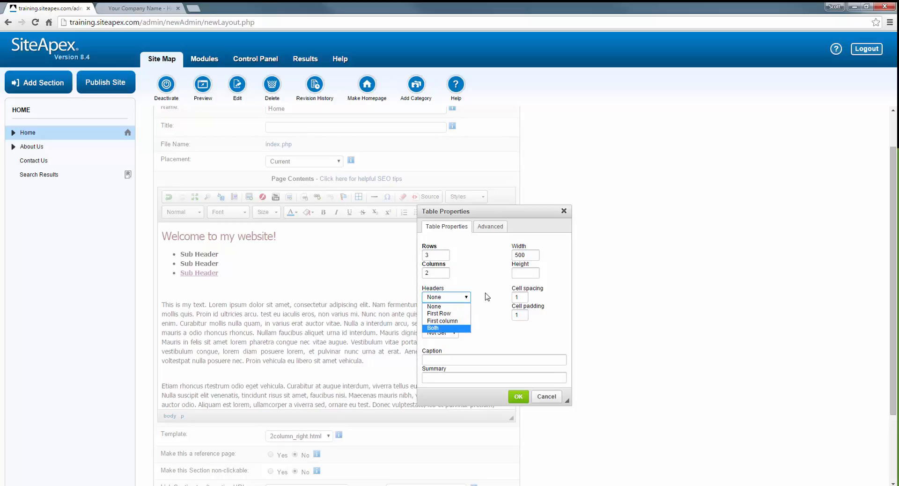
left_click(479, 298)
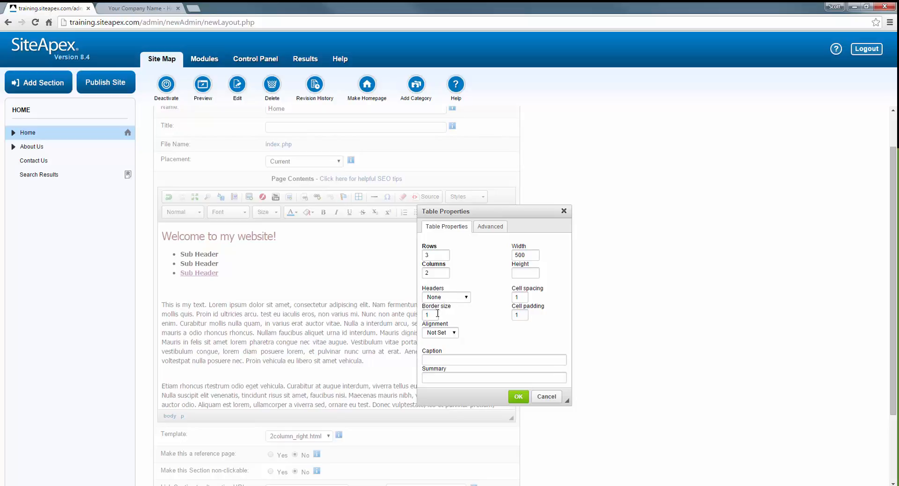
left_click_drag(437, 313, 422, 315)
left_click(446, 333)
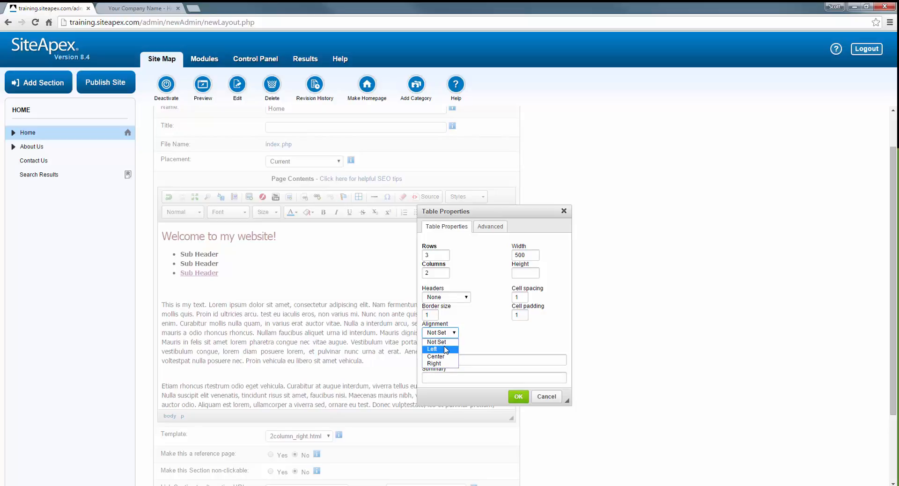
left_click(457, 333)
left_click(457, 336)
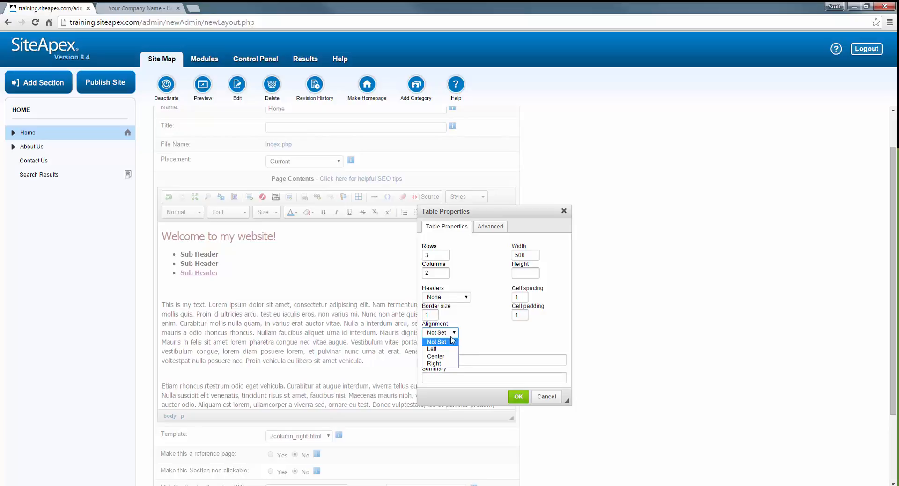
left_click(468, 331)
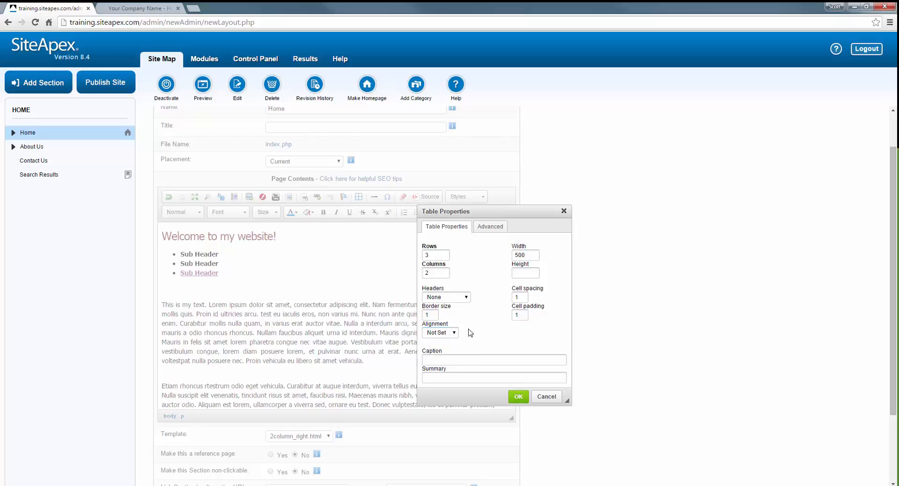
Set the new table's width to 100%, review its advanced properties, and insert it with 3 rows and 2 columns
left_click(524, 255)
double_click(519, 256)
left_click(488, 280)
left_click(488, 228)
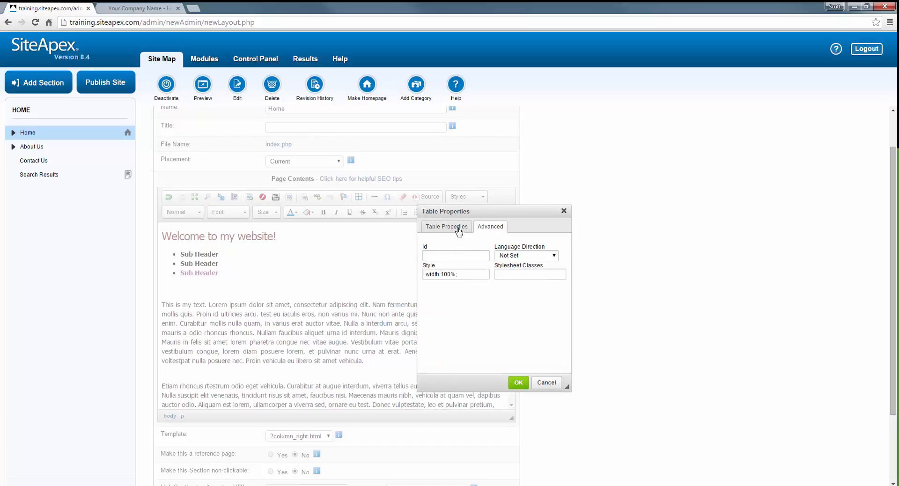
left_click(452, 254)
left_click(475, 275)
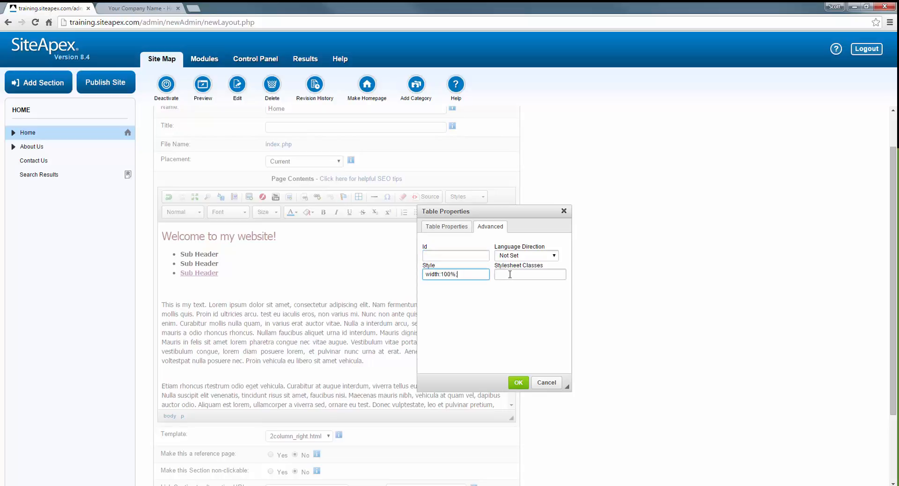
left_click(497, 274)
left_click(502, 257)
left_click(440, 227)
left_click(442, 227)
left_click(519, 398)
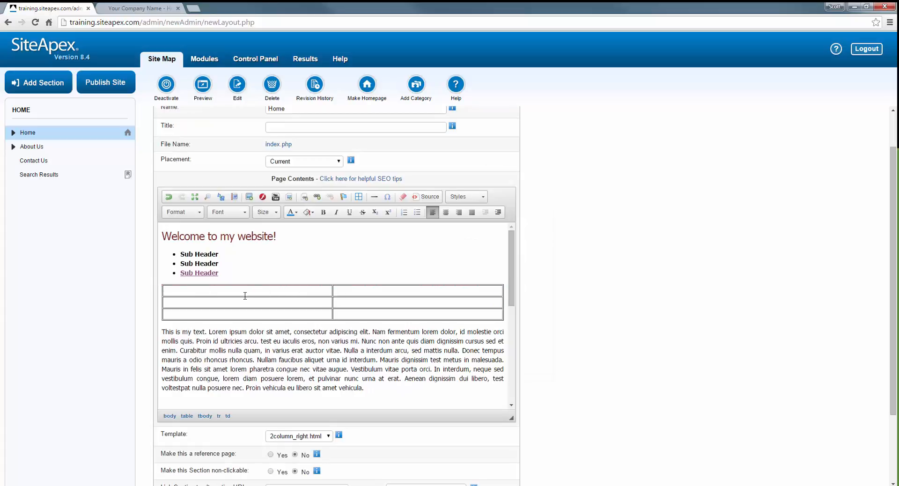
Review the cell commands and the cell properties of the table's first cell, including the cell type options, without changing them
right_click(196, 291)
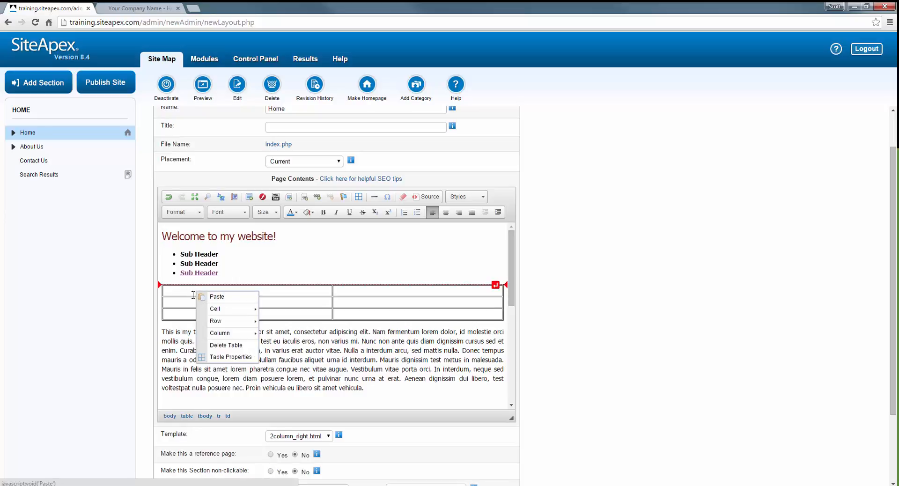
mouse_move(240, 315)
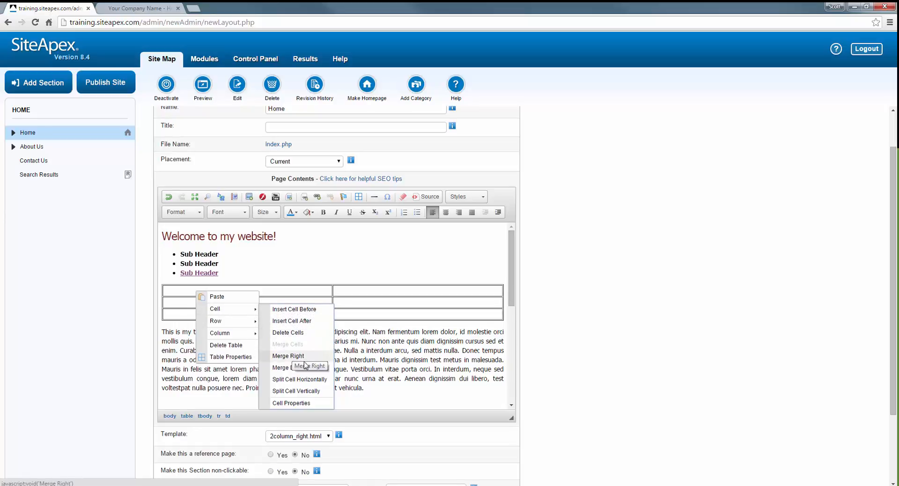
left_click(286, 403)
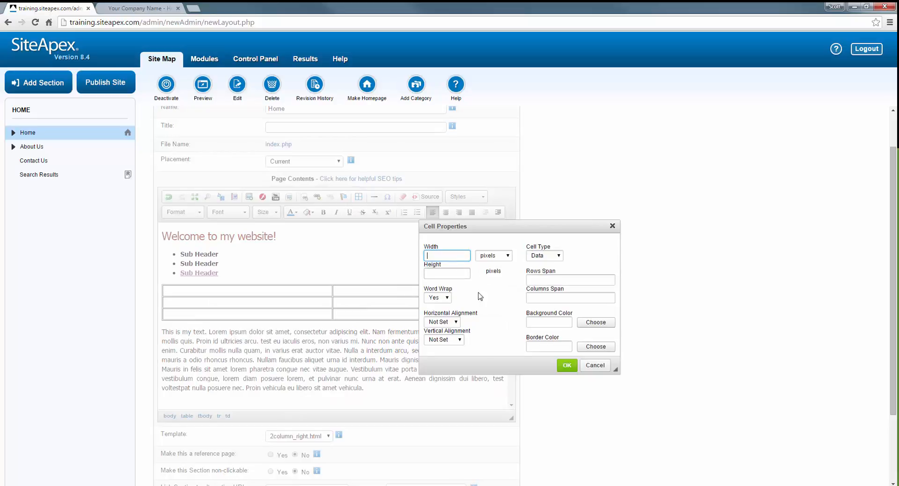
left_click(554, 256)
left_click(570, 258)
left_click(541, 262)
left_click(576, 265)
left_click(559, 259)
left_click(572, 259)
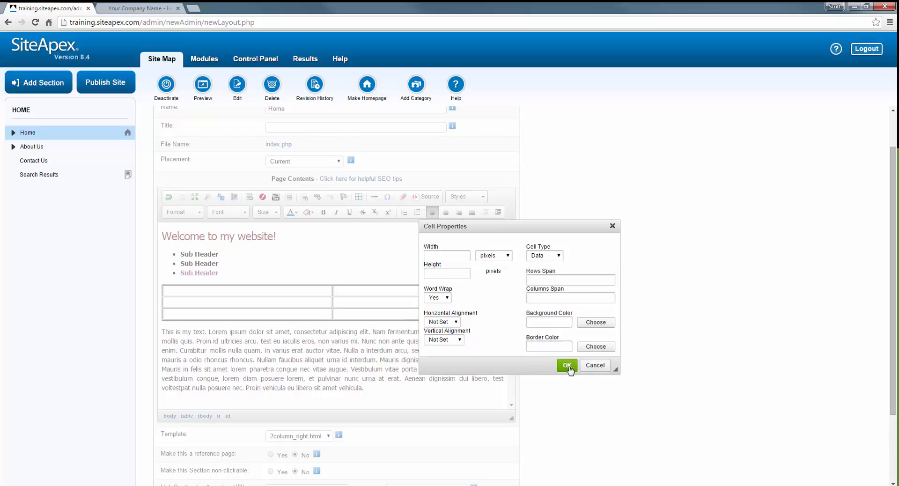
left_click(591, 367)
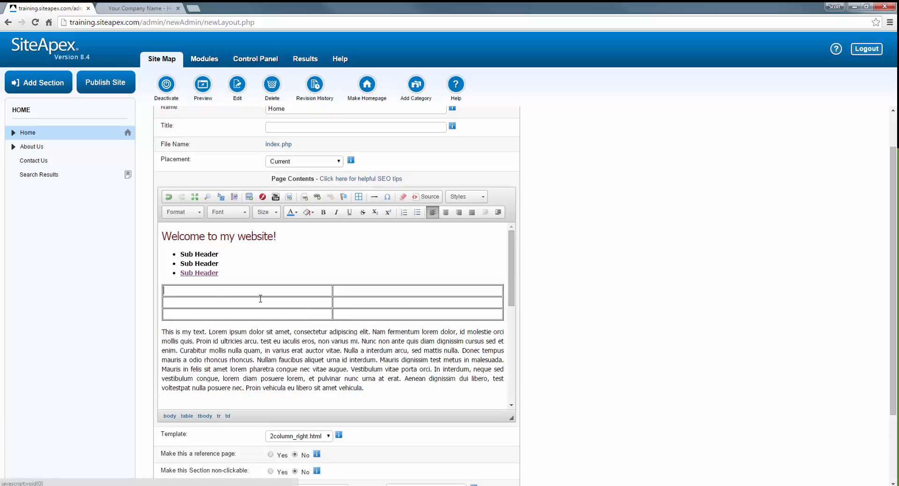
Examine the row and column commands available for the table and review its table properties
right_click(201, 292)
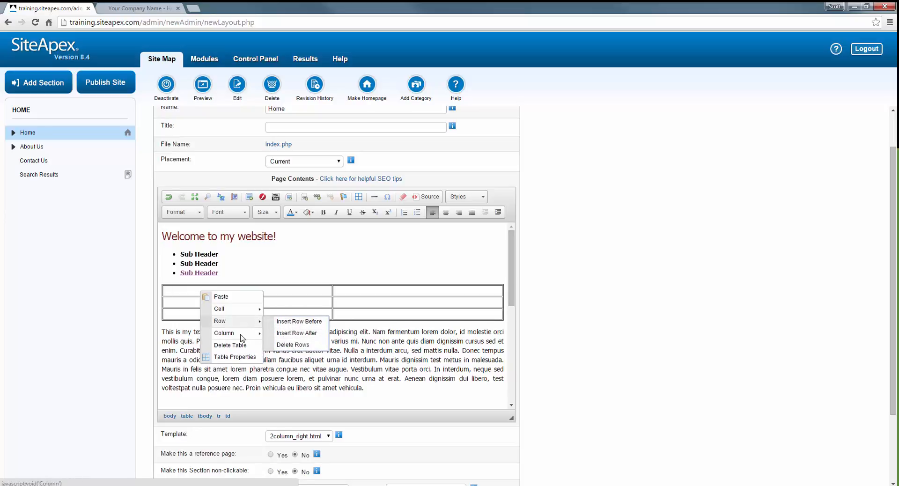
mouse_move(241, 338)
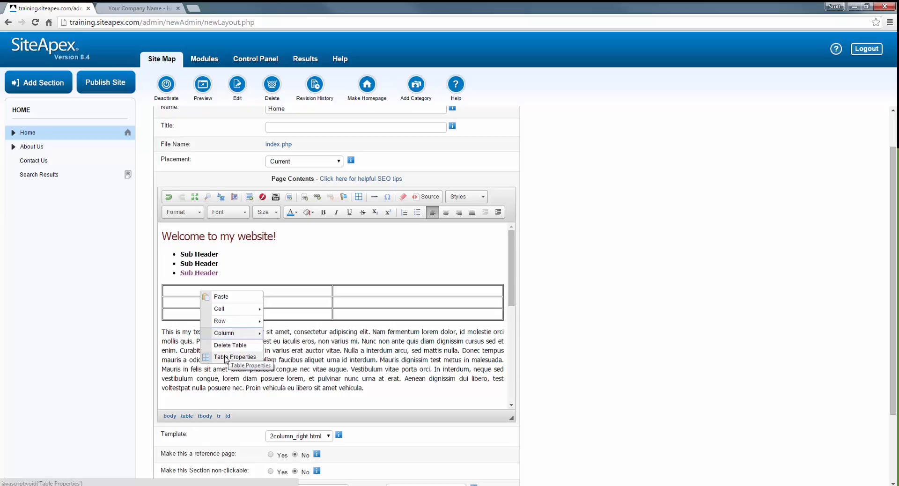
left_click(225, 357)
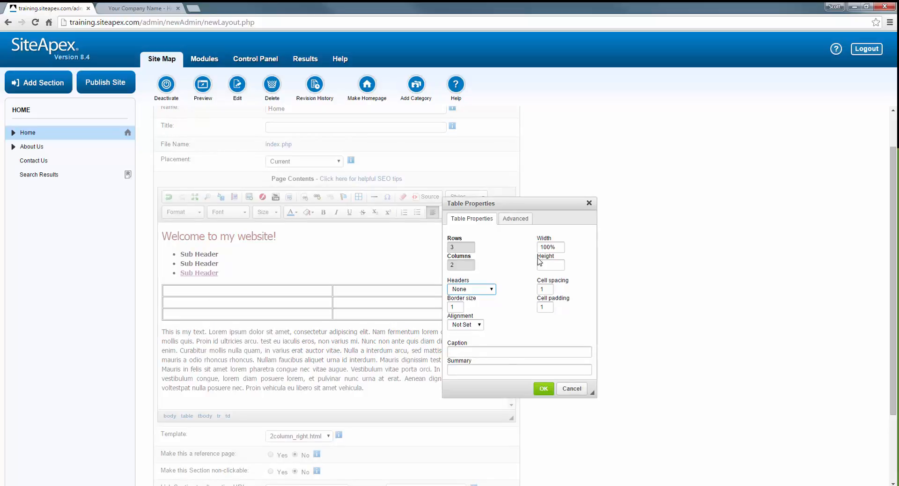
left_click(543, 388)
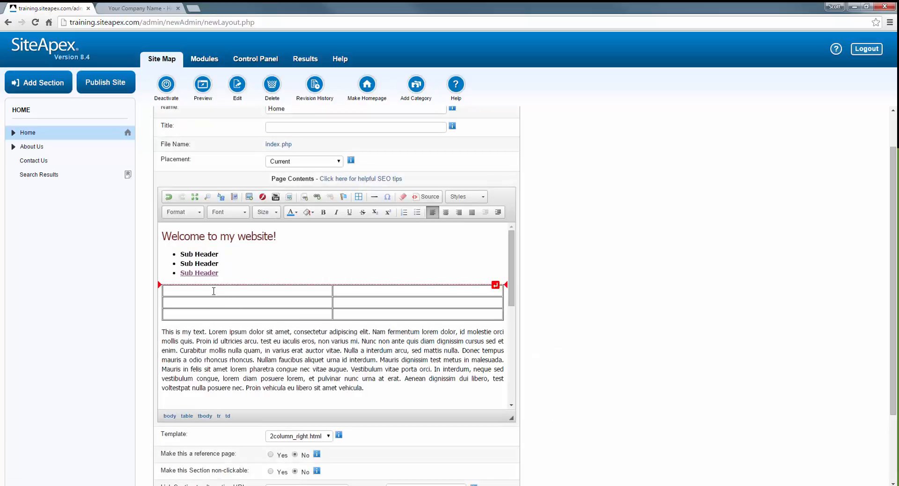
right_click(202, 288)
left_click(197, 291)
right_click(197, 290)
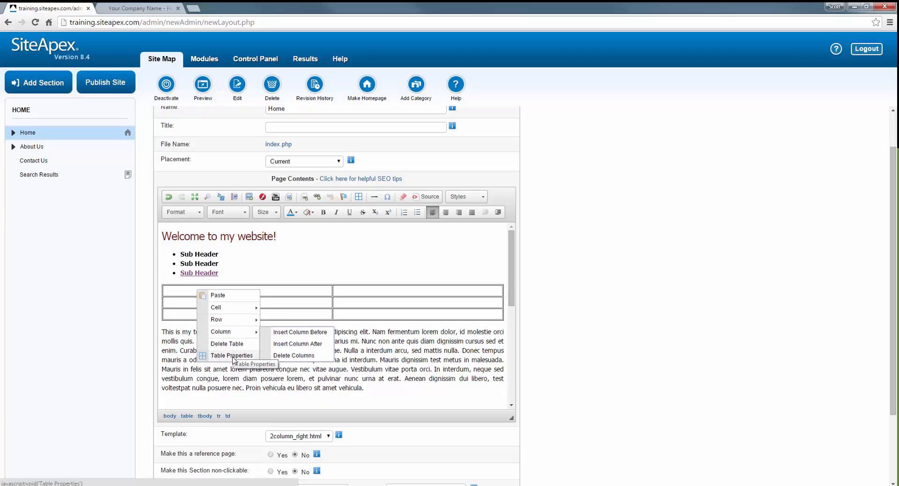
left_click(181, 289)
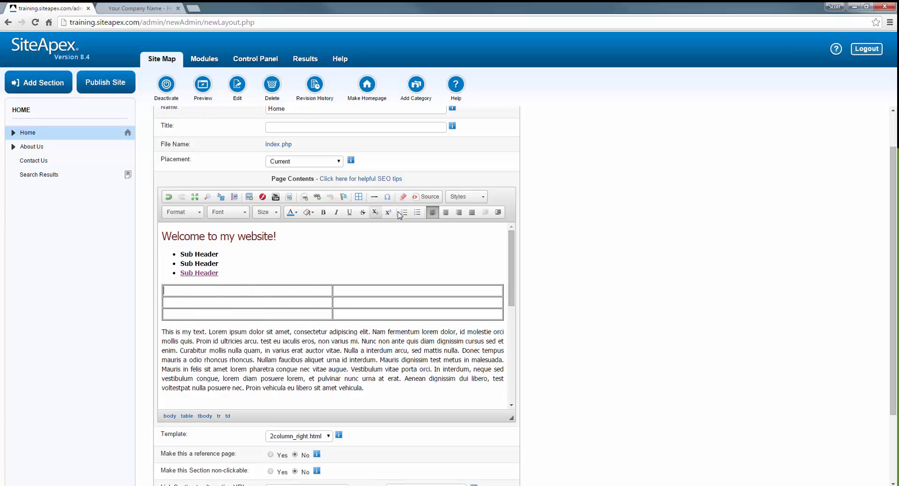
Delete the whole table and insert a horizontal line in its place below the bullet list
right_click(283, 291)
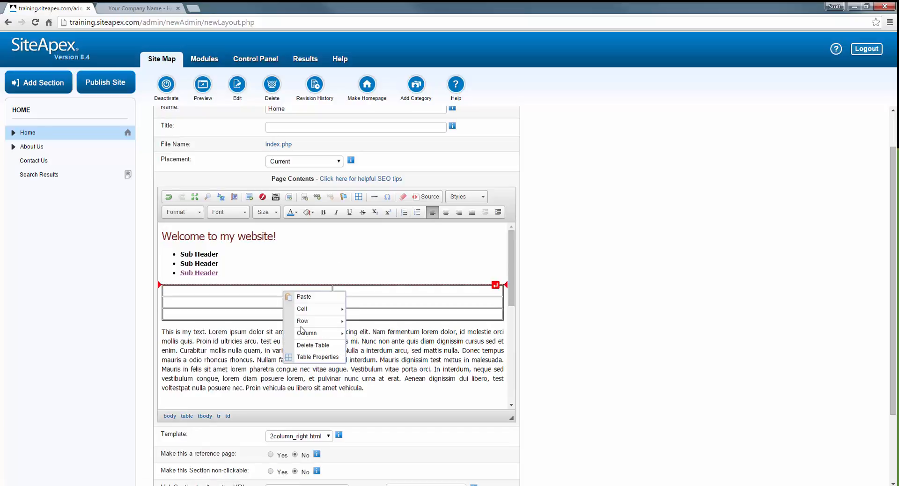
left_click(310, 346)
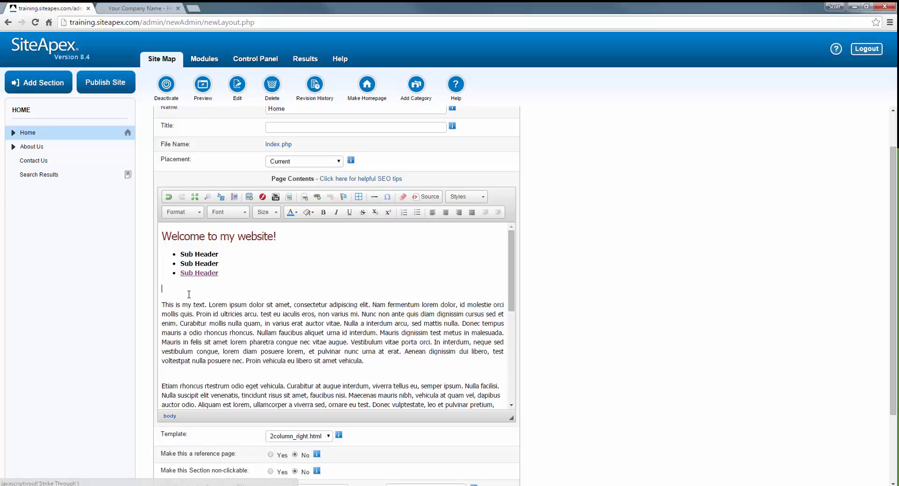
left_click(377, 198)
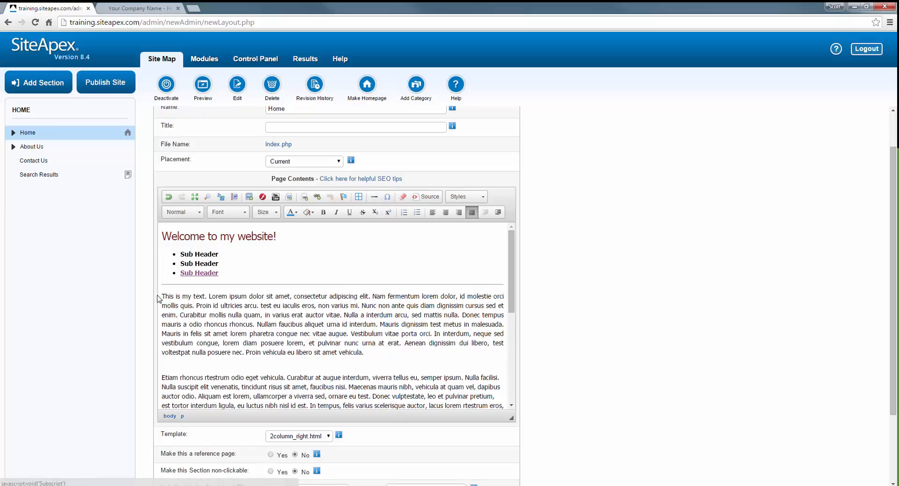
Insert the special character ® before "This is my text." and delete it again
left_click(388, 197)
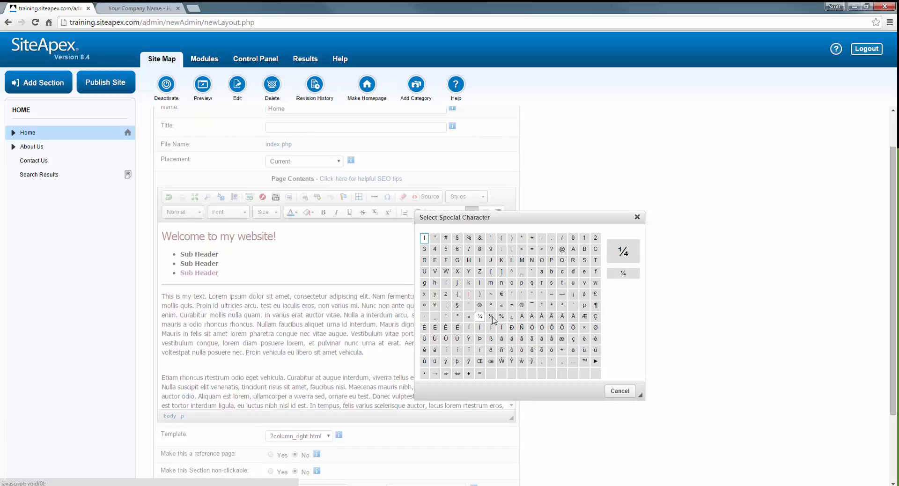
left_click(522, 305)
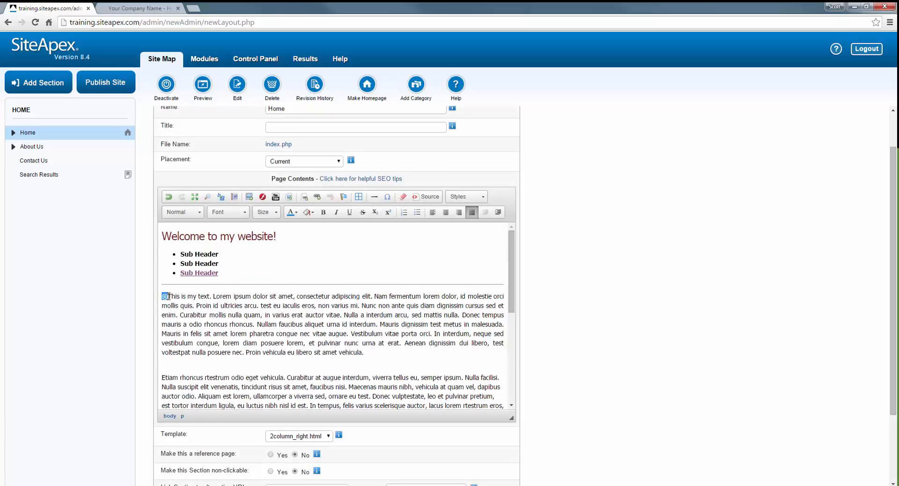
key("BackSpace")
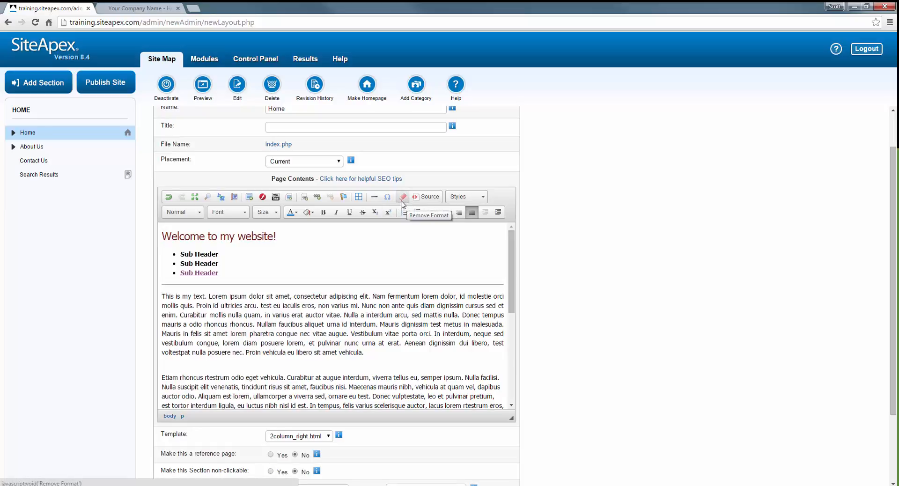
Remove the formatting from all three "Sub Header" bullets, one at a time from the last to the first
left_click_drag(208, 273, 185, 272)
left_click(235, 273)
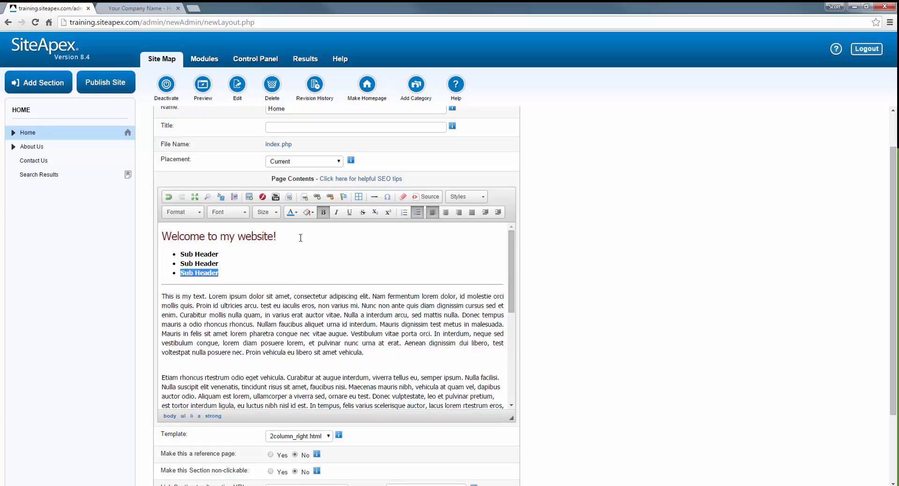
left_click(403, 197)
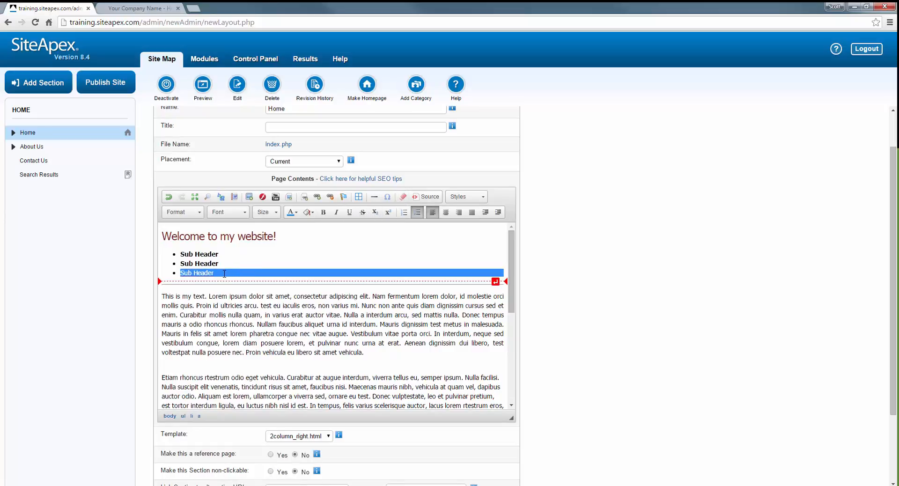
left_click_drag(219, 264, 180, 263)
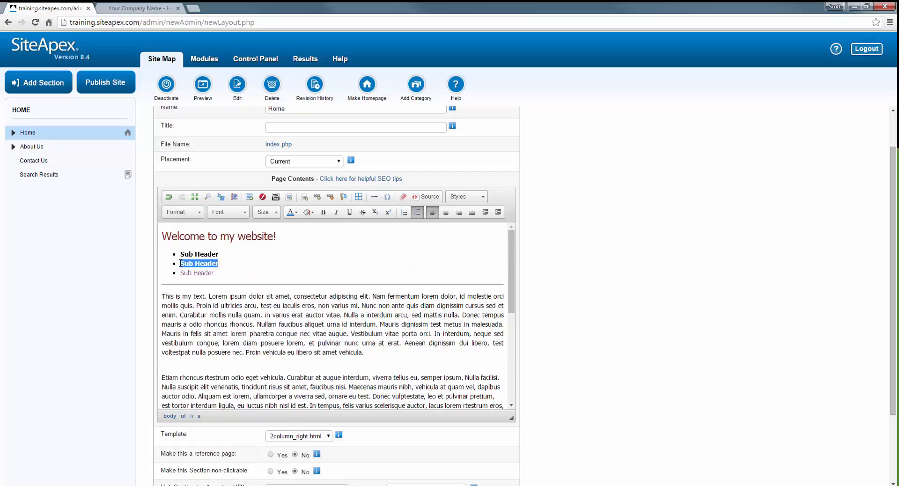
left_click(403, 197)
left_click_drag(218, 254, 180, 254)
left_click(404, 197)
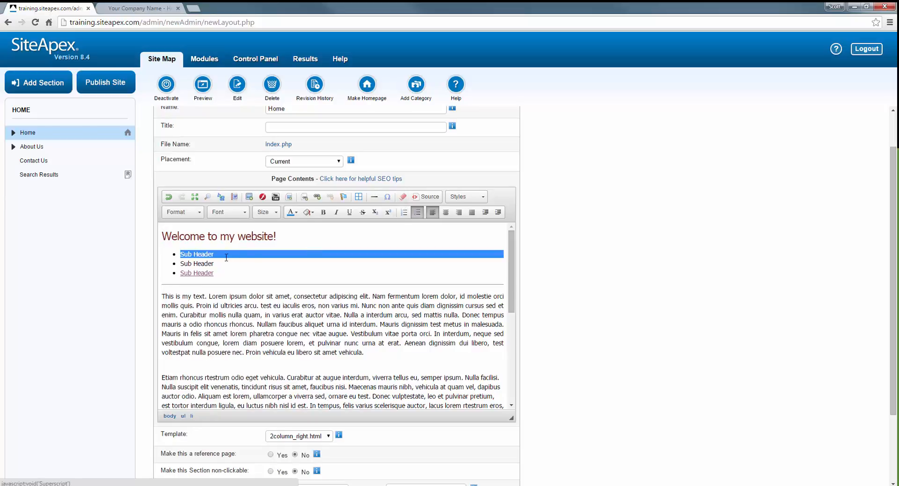
left_click(227, 257)
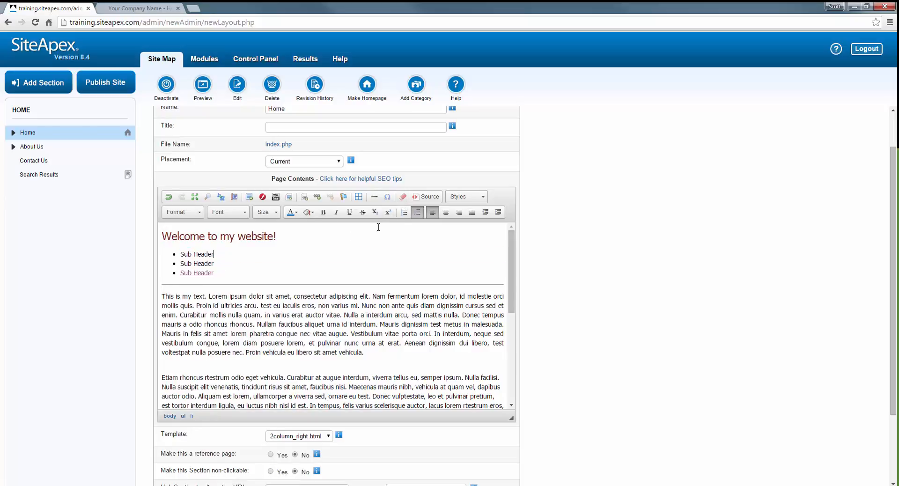
Examine the HTML source of the page contents around the bullet list items and return to the visual view
left_click(430, 198)
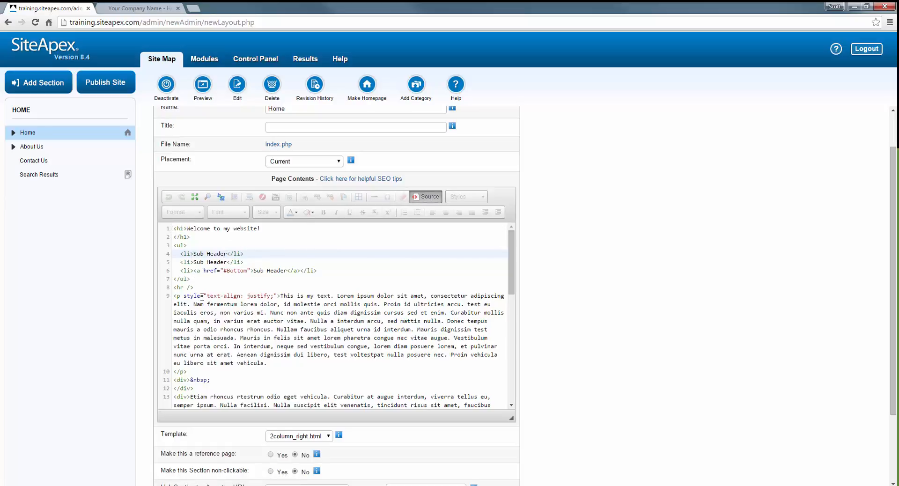
left_click(249, 262)
left_click(246, 254)
left_click(427, 198)
Review the available block styles and paragraph formats for the "Welcome to my website!" heading without applying any
left_click(292, 239)
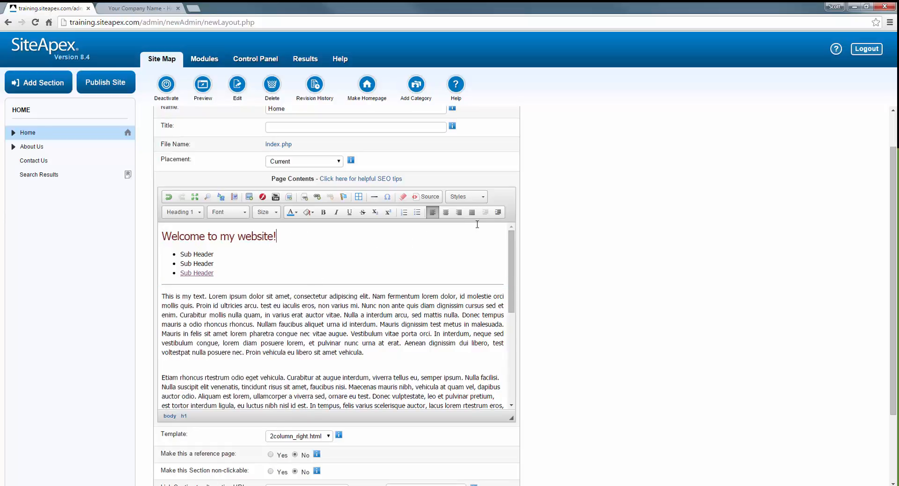
left_click(474, 197)
left_click(474, 198)
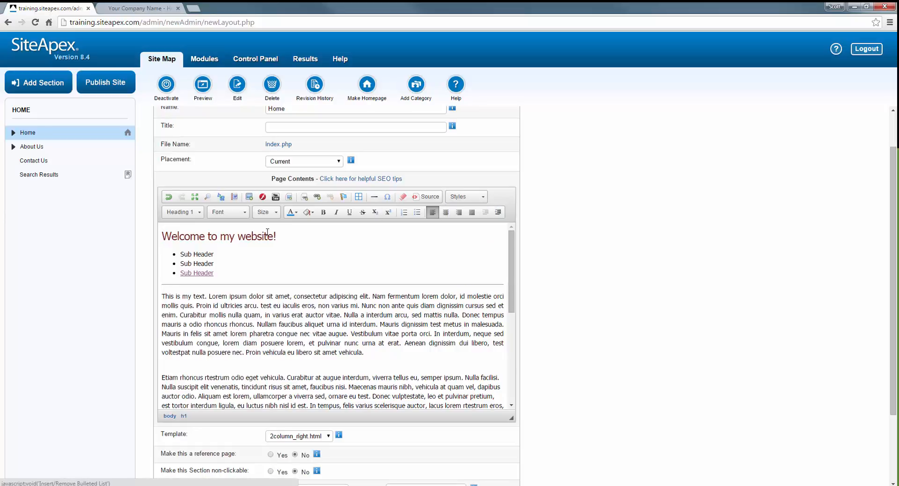
left_click(192, 215)
left_click(192, 214)
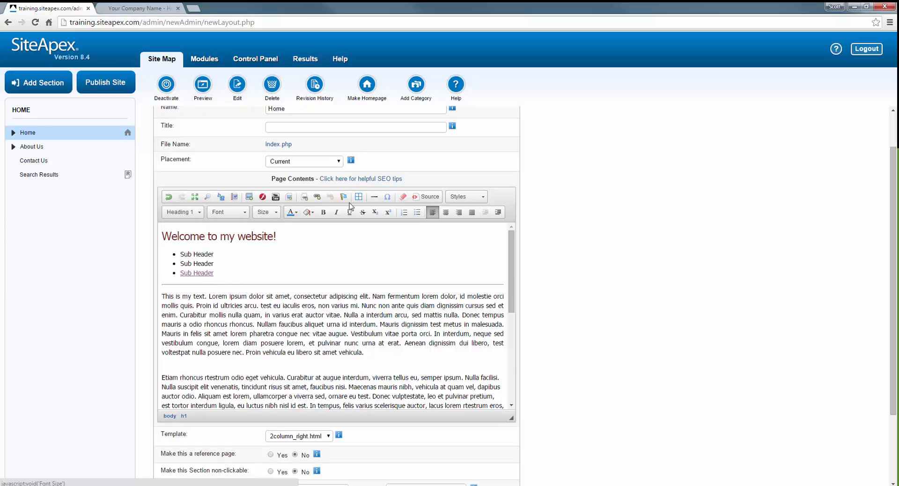
left_click(473, 195)
mouse_move(512, 222)
left_mouse_down()
mouse_move(515, 265)
mouse_move(511, 210)
left_mouse_up()
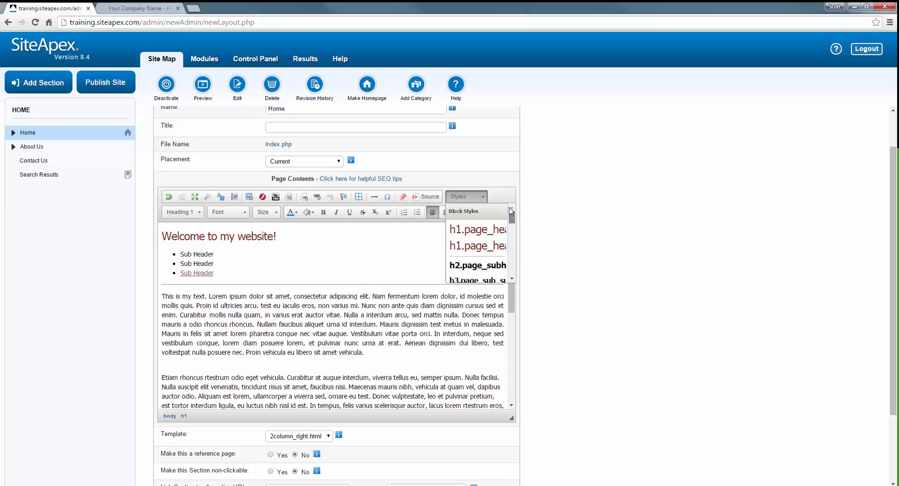
left_click(213, 268)
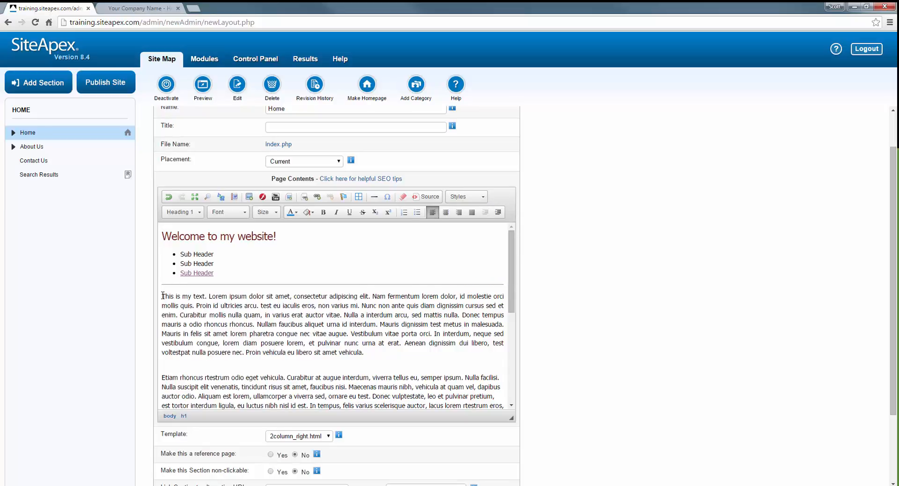
Apply the second h1 page heading block style to the "This is my text." paragraph and undo it
left_click_drag(163, 296, 209, 297)
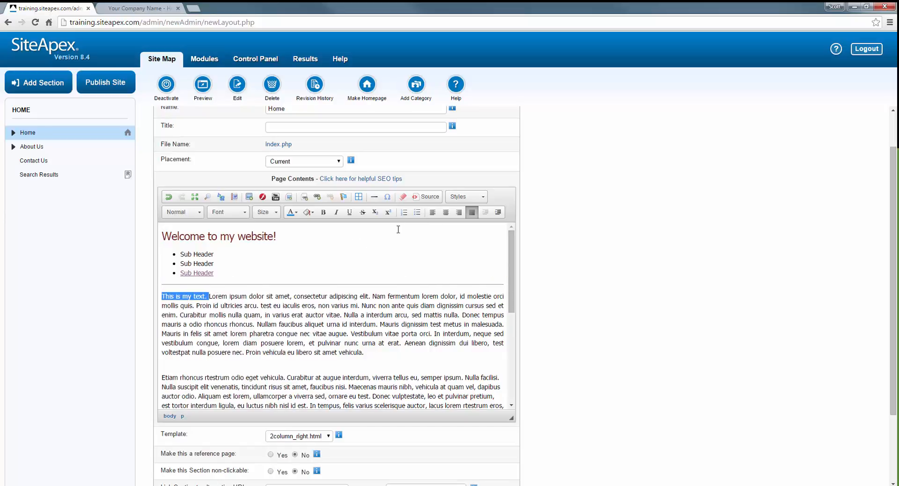
left_click(472, 197)
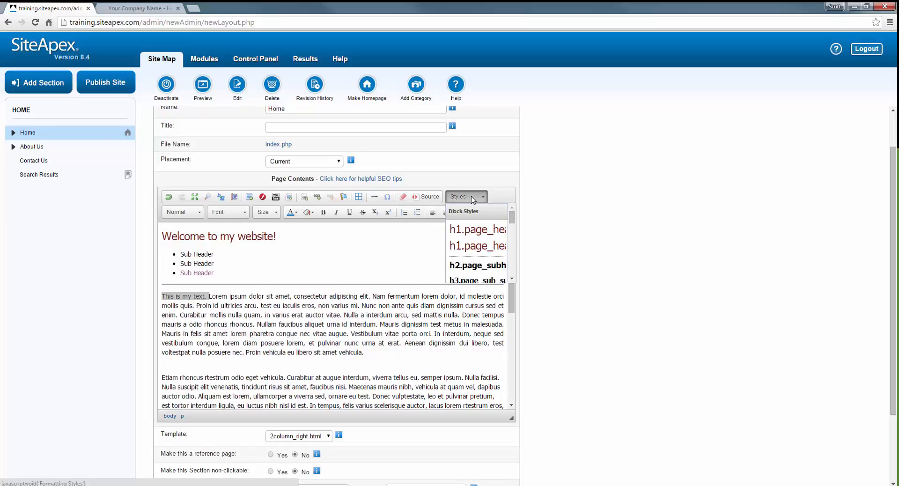
left_click(491, 245)
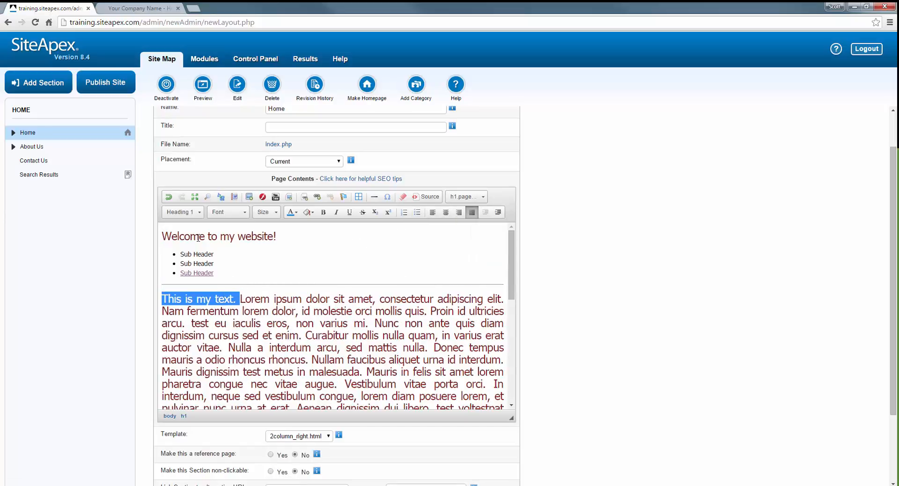
key("Right")
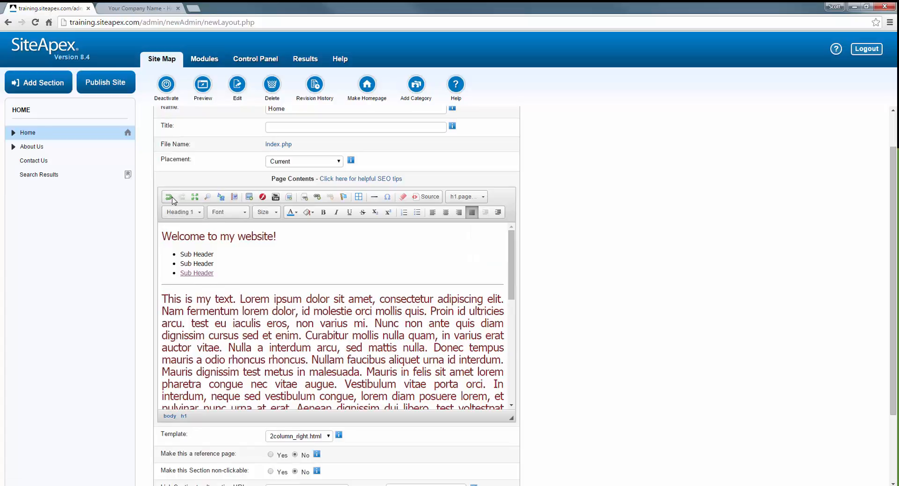
left_click(168, 197)
left_click(237, 308)
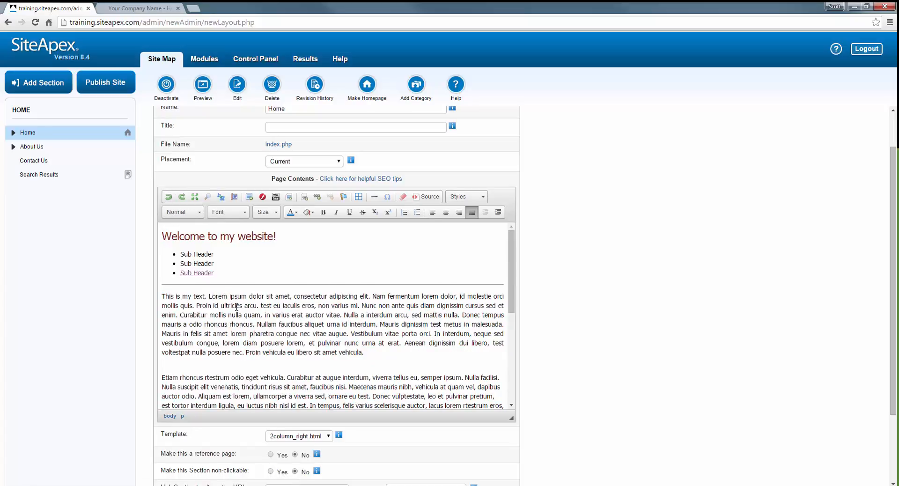